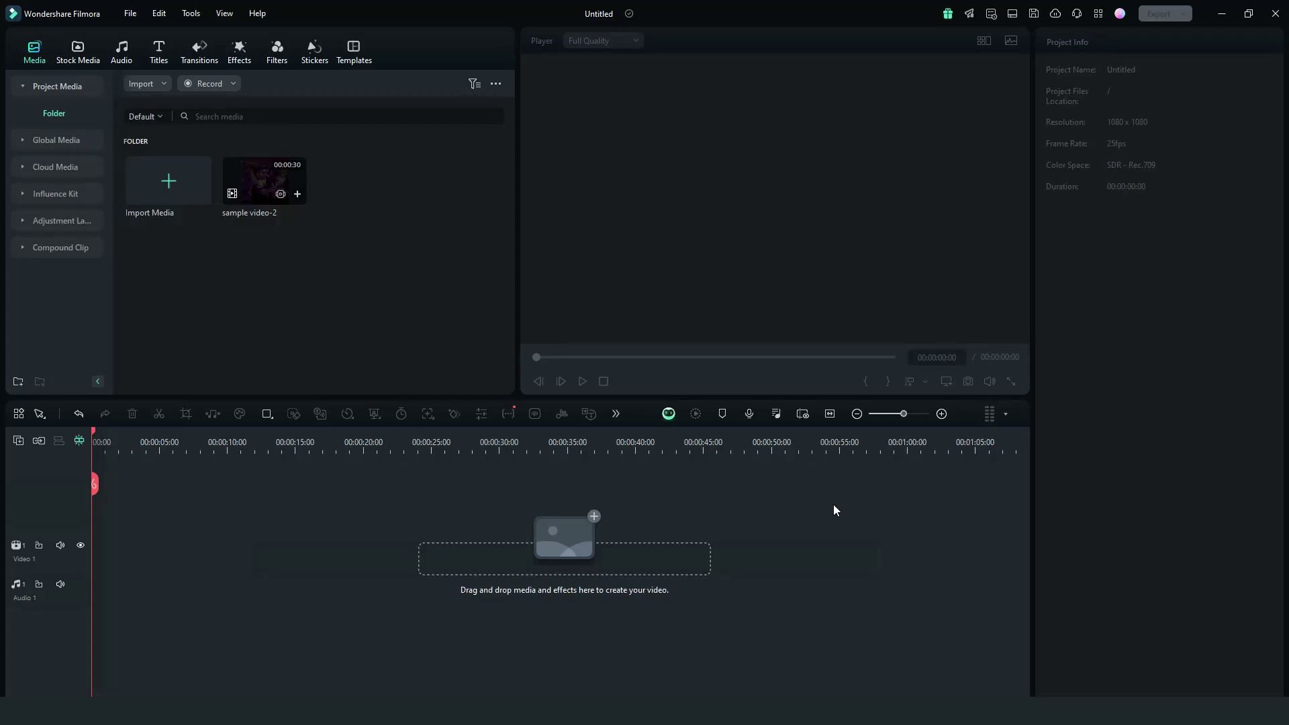
Place sample video-2 on Video 1 and shift it to the left half (X -540).
drag(255, 185, 107, 557)
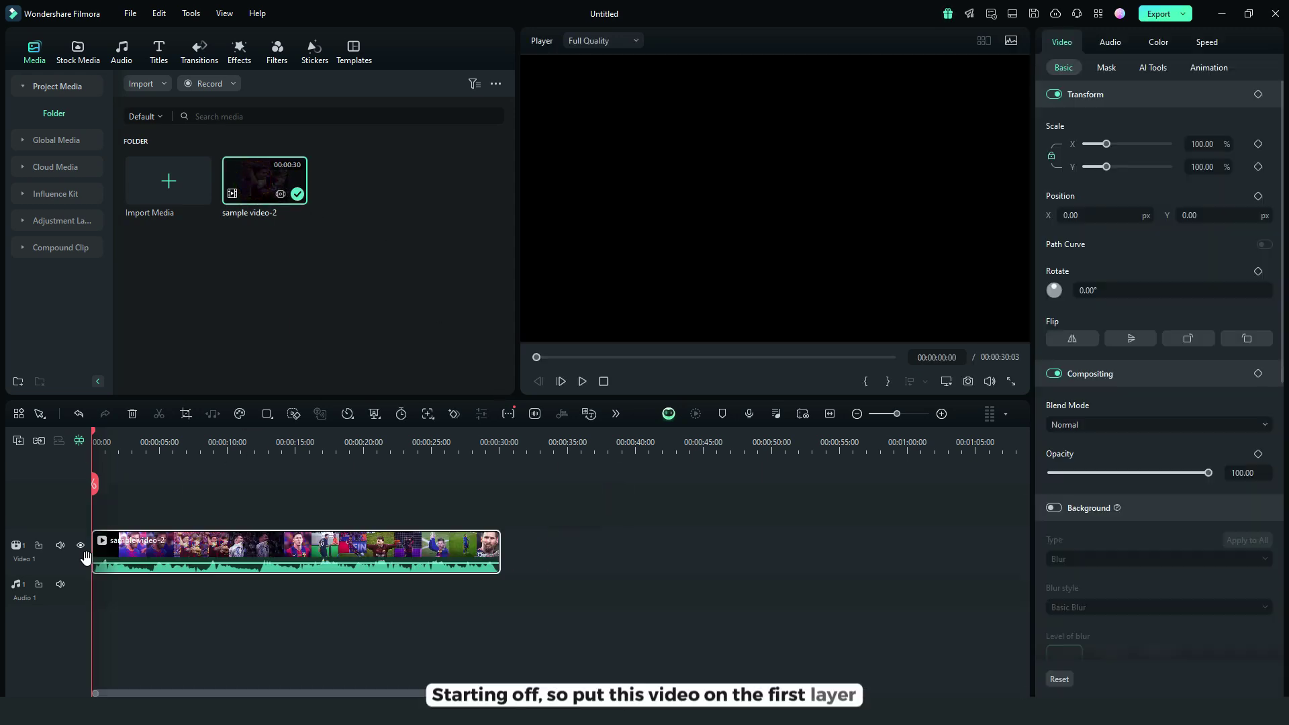
key(space)
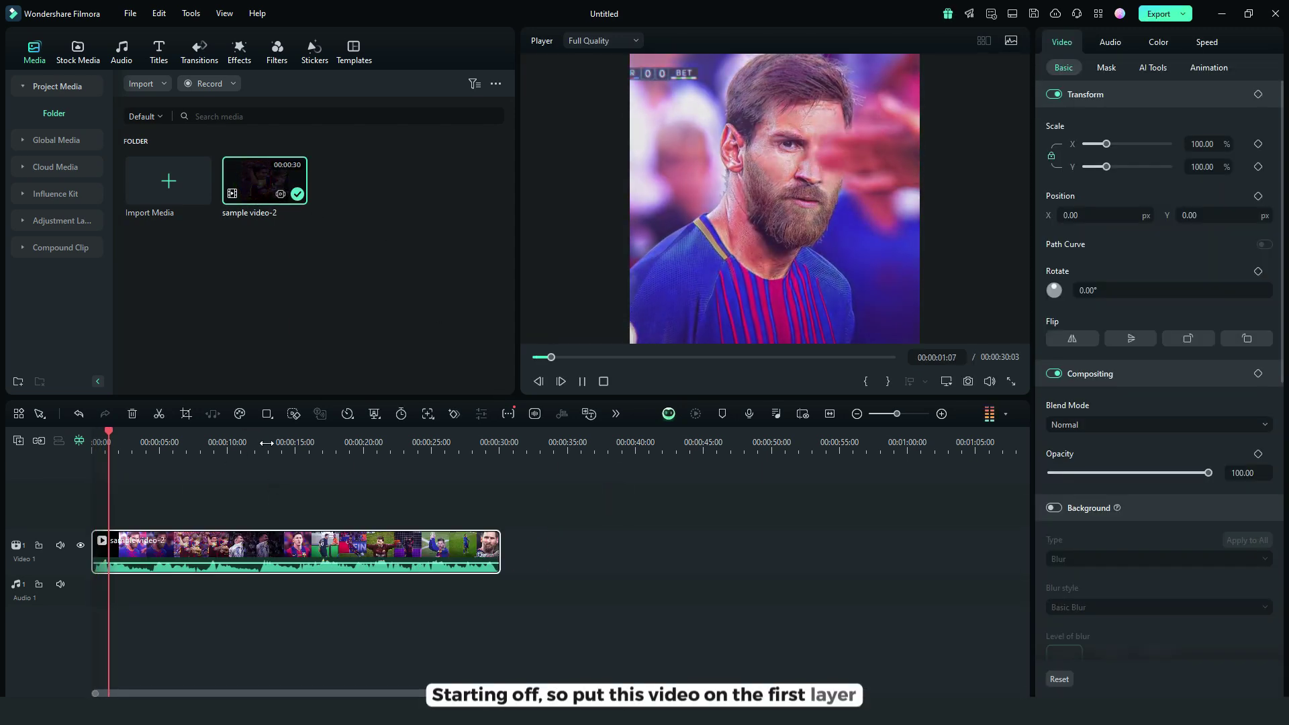
click(267, 444)
click(398, 444)
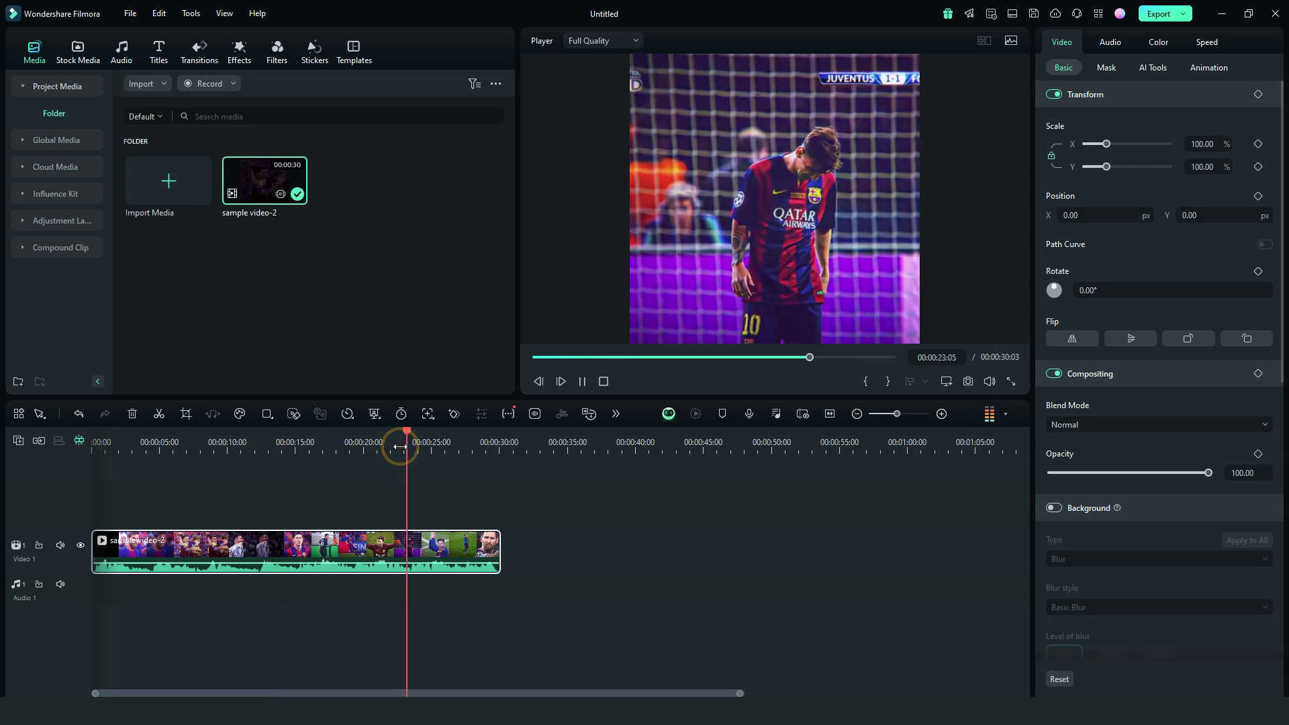
key(space)
drag(779, 295, 634, 295)
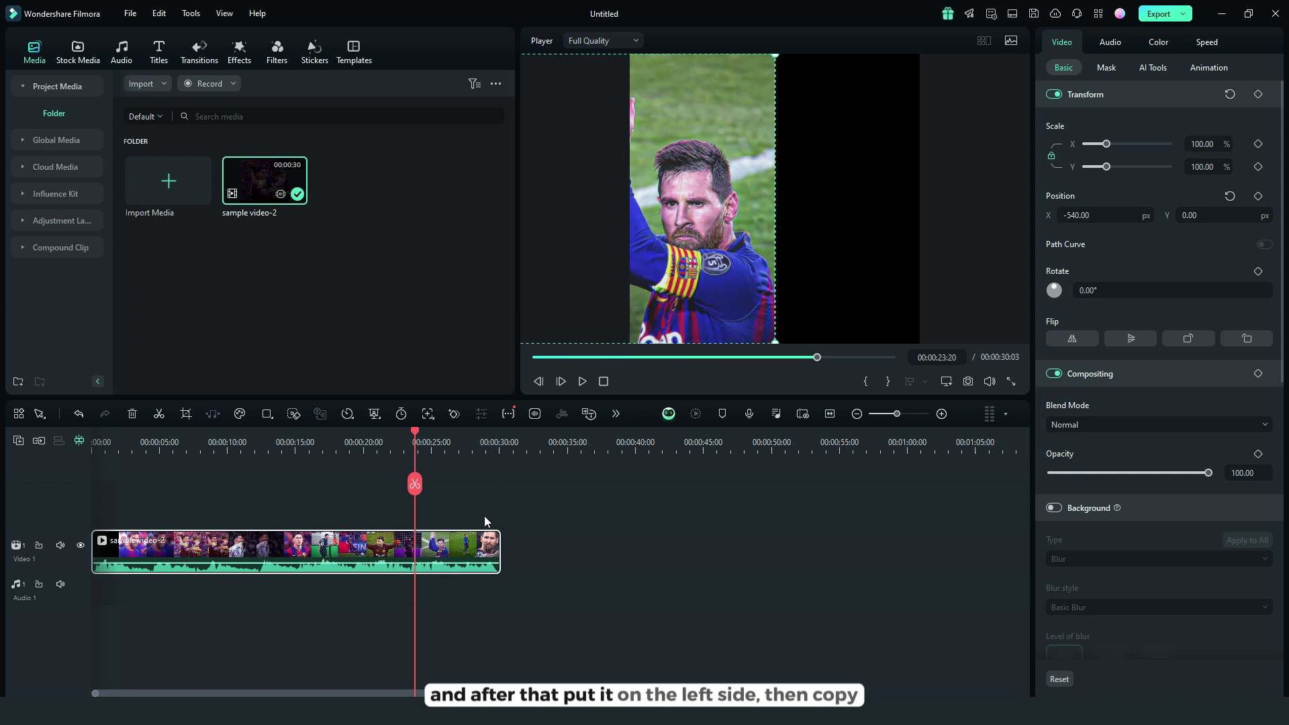
click(527, 449)
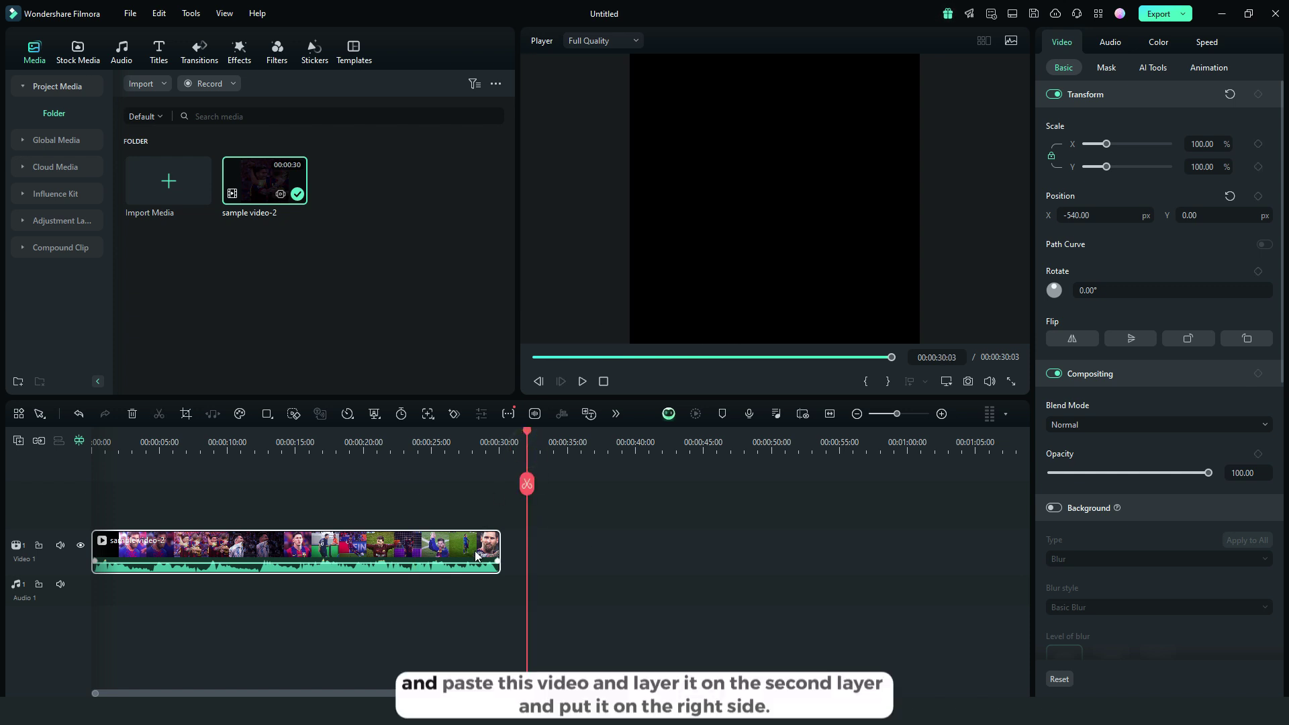
Paste a copy of the clip onto a new Video 2 track and shift it right (X 540).
click(562, 547)
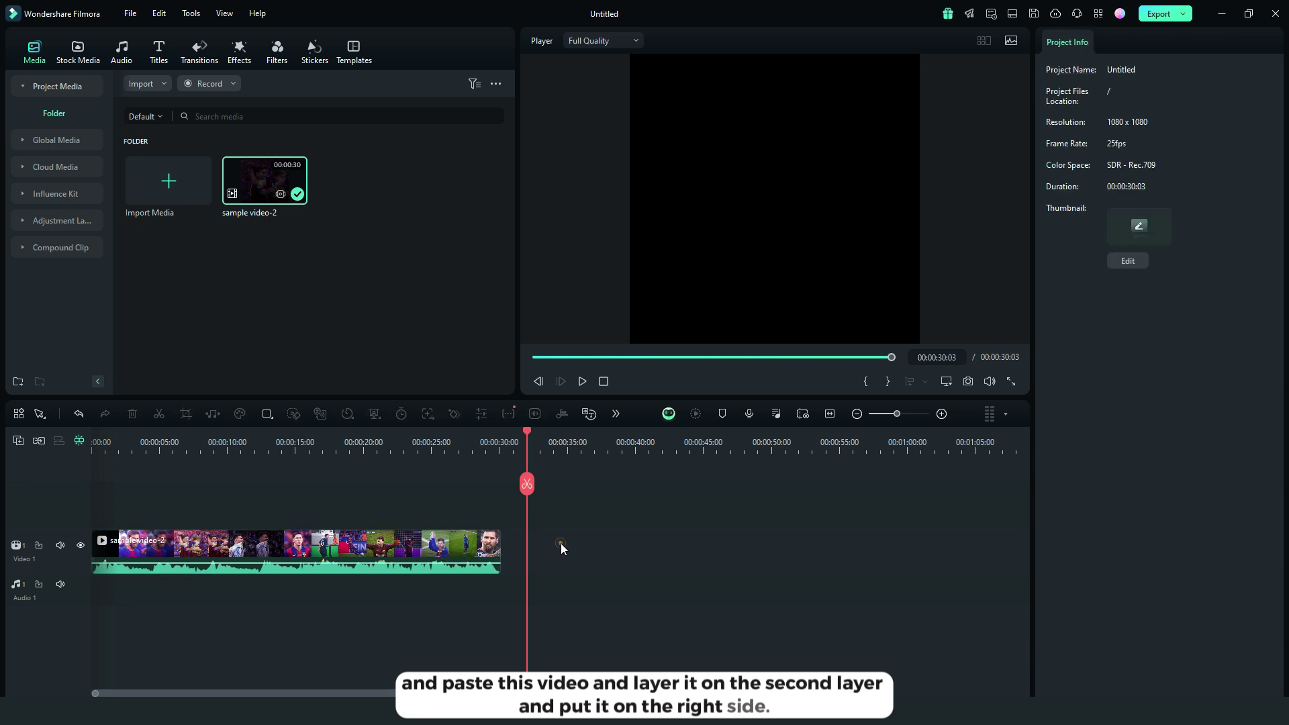
key(ctrl+v)
drag(576, 557, 138, 520)
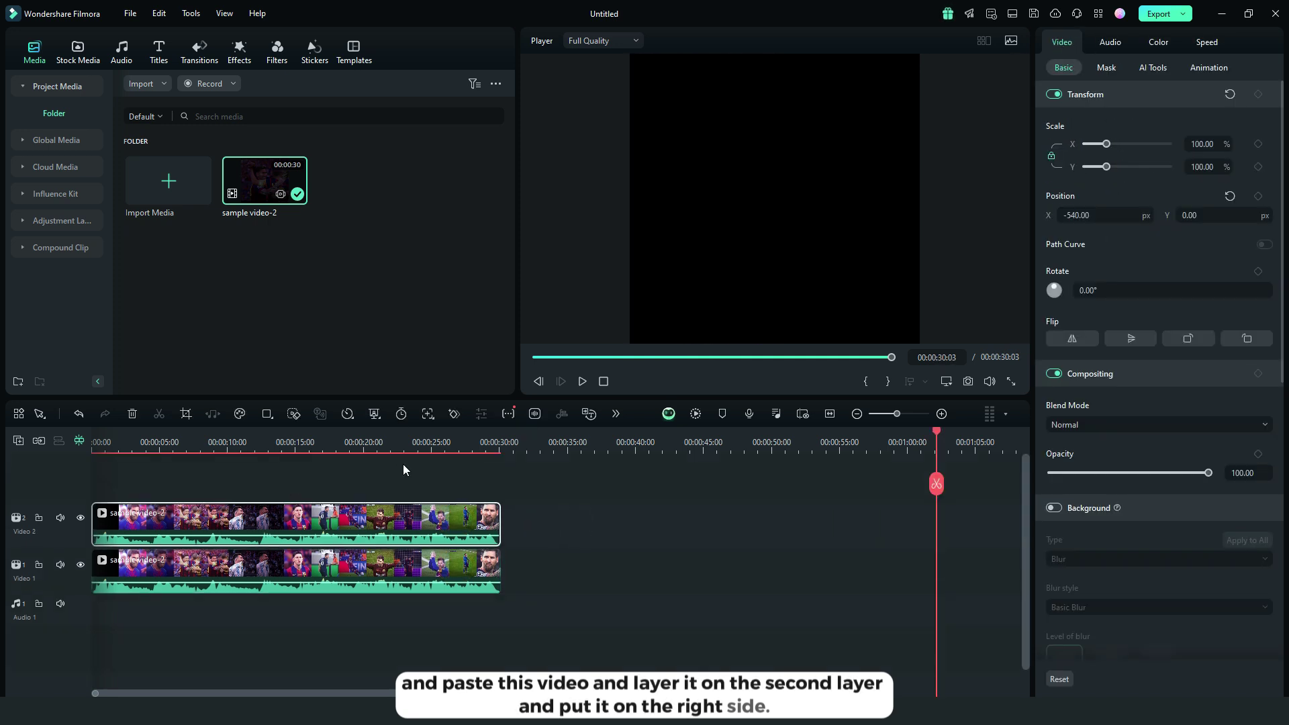
click(449, 432)
drag(672, 242, 884, 243)
click(624, 521)
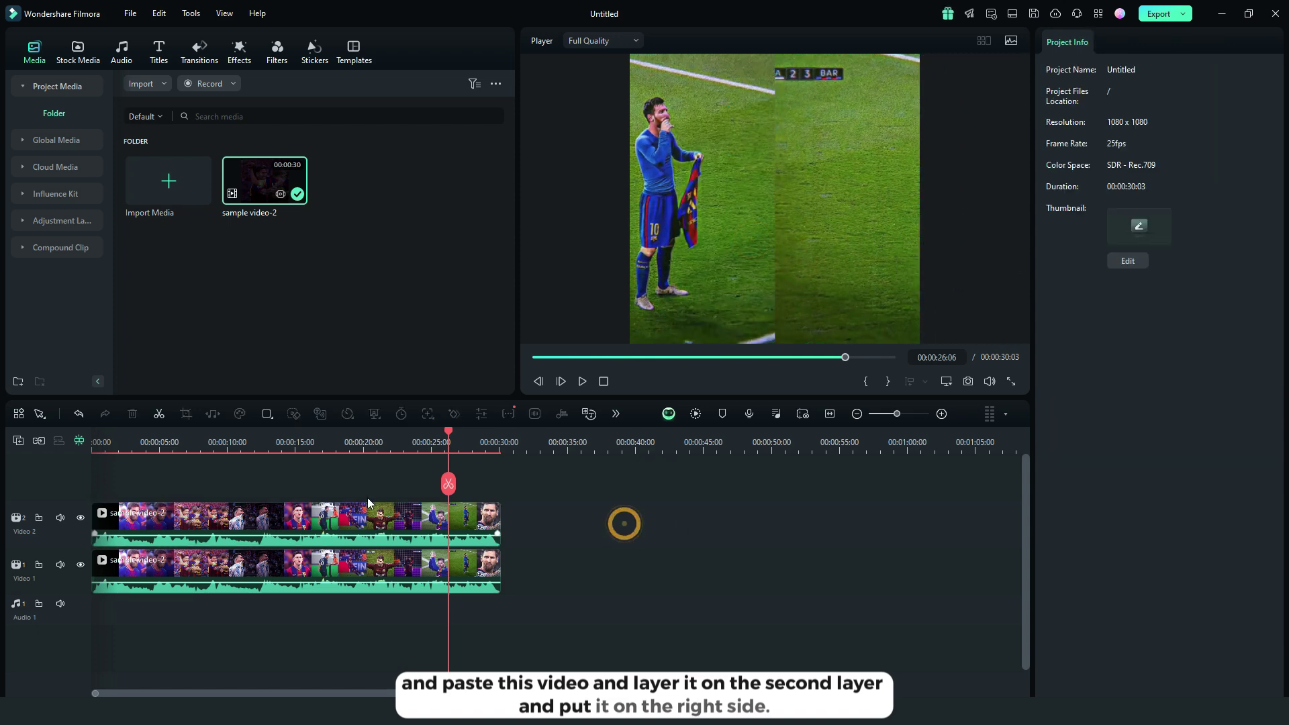
click(198, 443)
drag(197, 444, 65, 464)
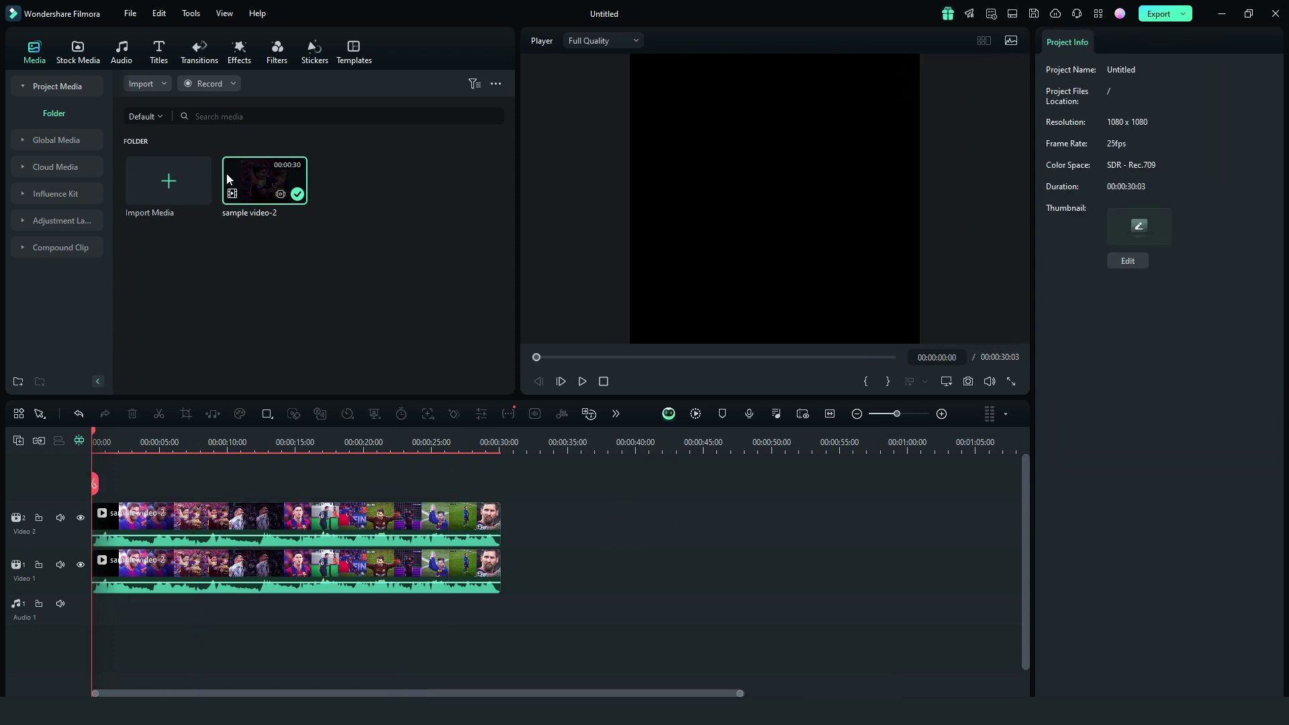
click(235, 52)
Add the Motion Blur effect above the videos, extended to the clips' end at 00:30:03.
click(232, 84)
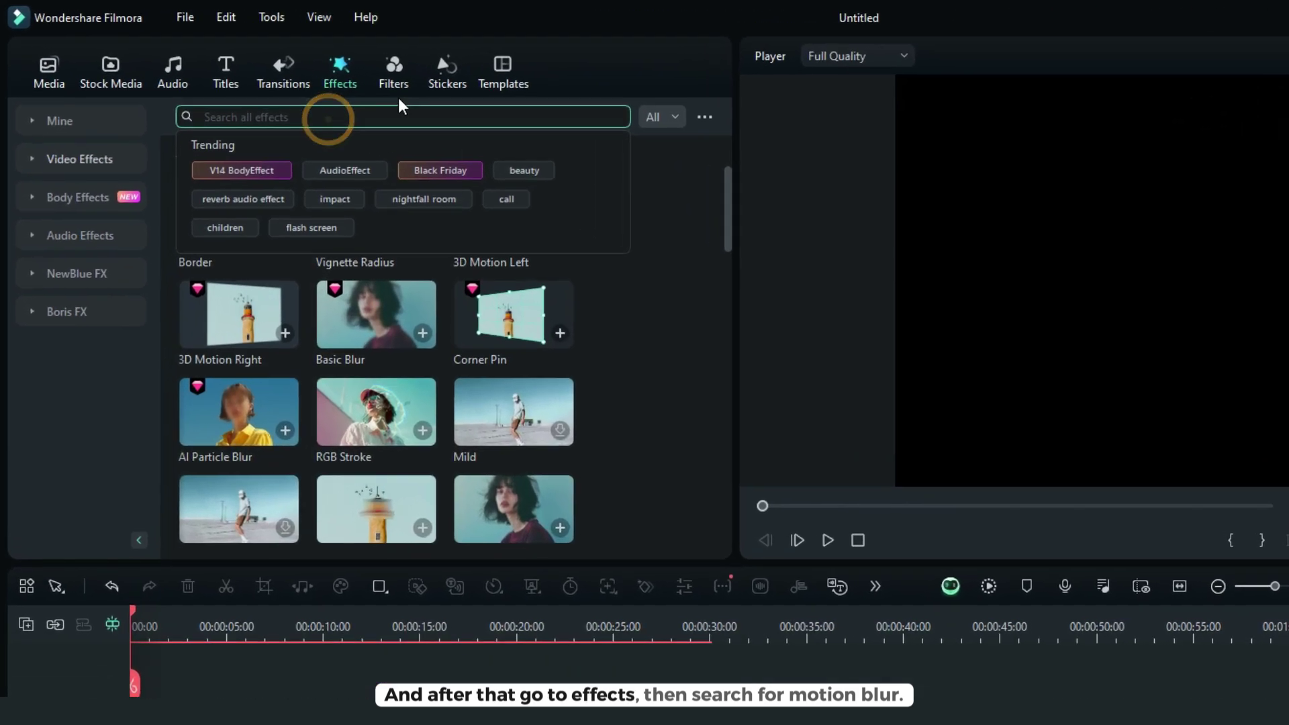
text(moti)
text(on blur)
key(Return)
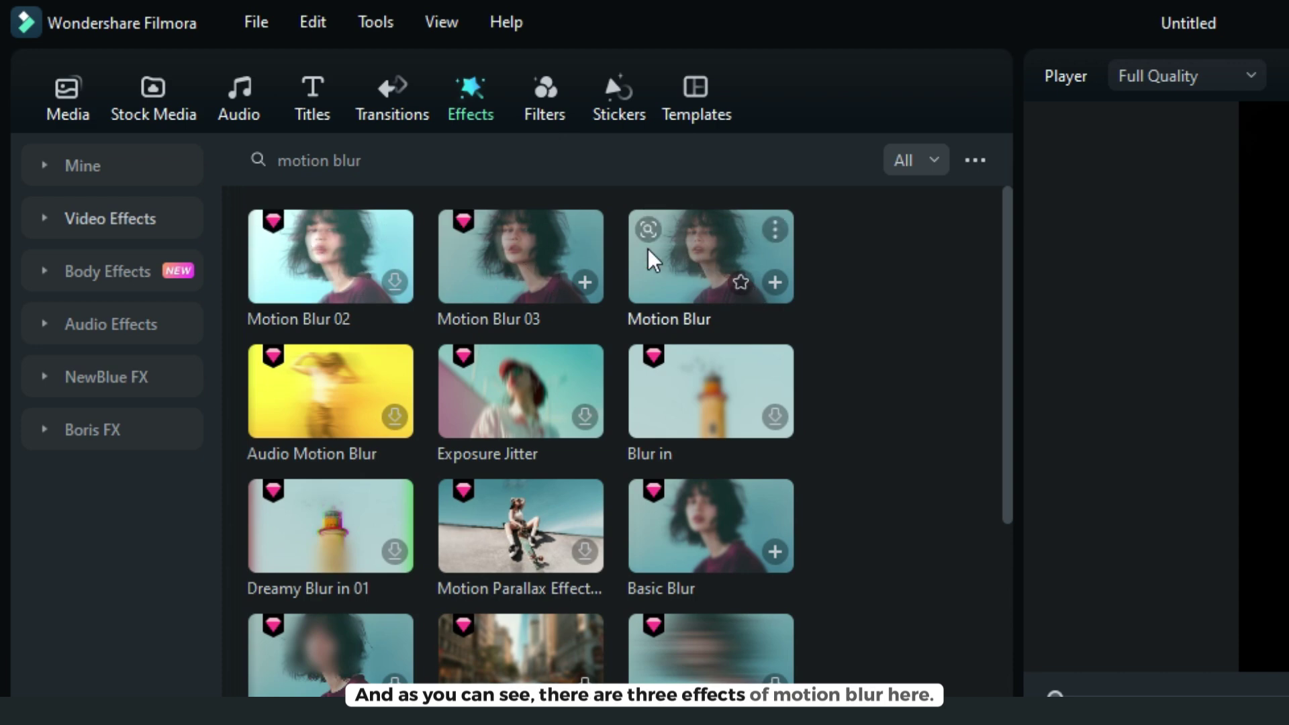
click(684, 262)
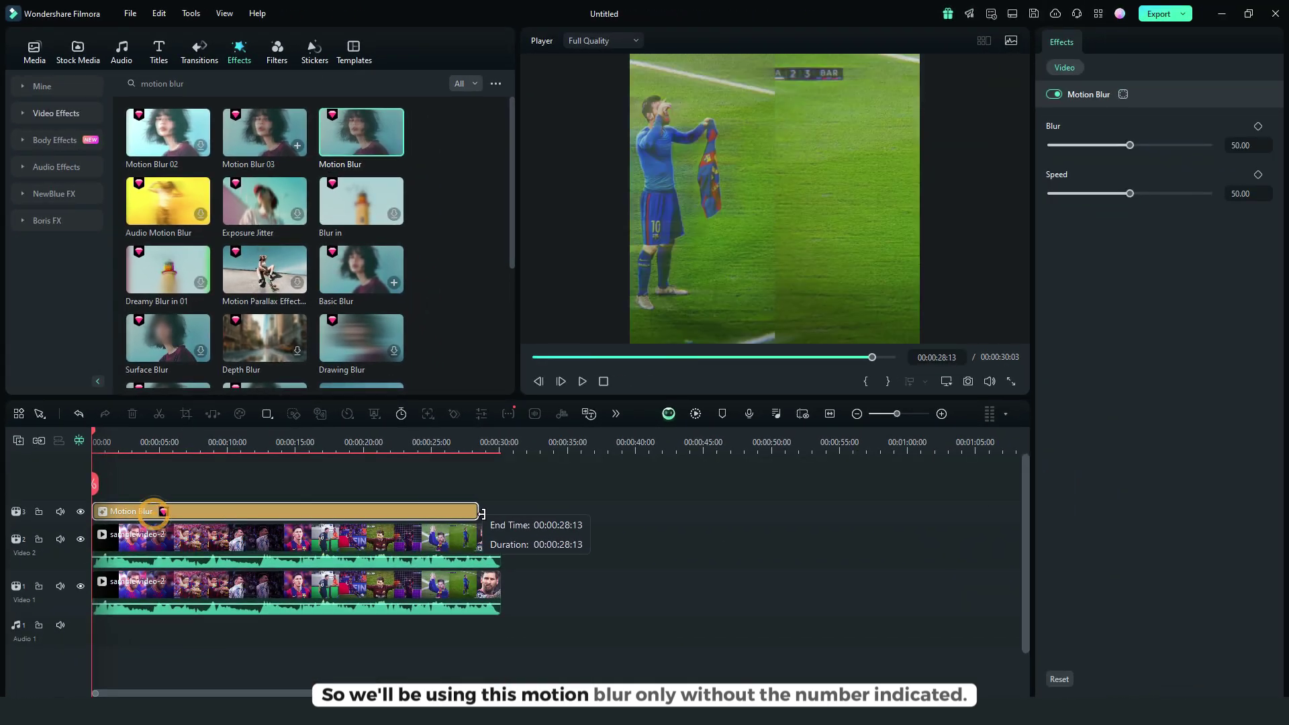
drag(482, 514, 498, 513)
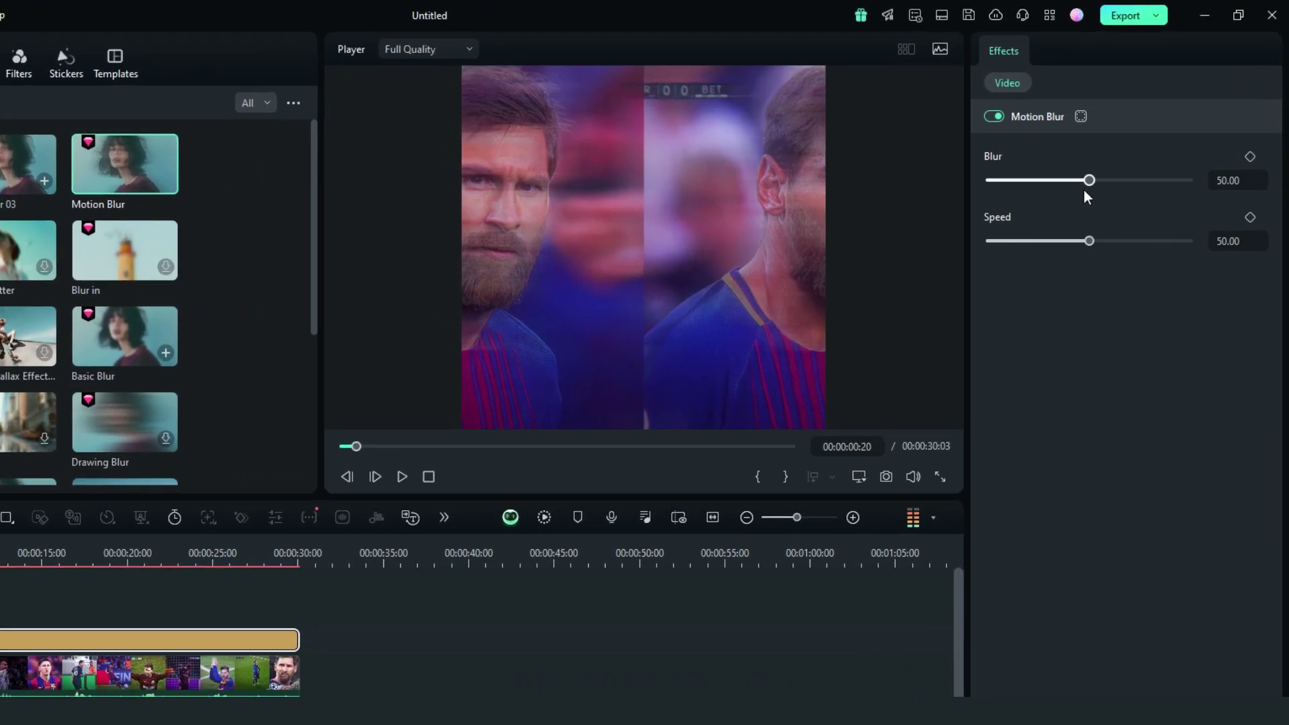
Set Motion Blur to Blur 100 and Speed 0, then paste copies onto a new track above.
drag(1131, 146, 1126, 145)
drag(1045, 213, 1175, 213)
drag(1052, 286, 792, 299)
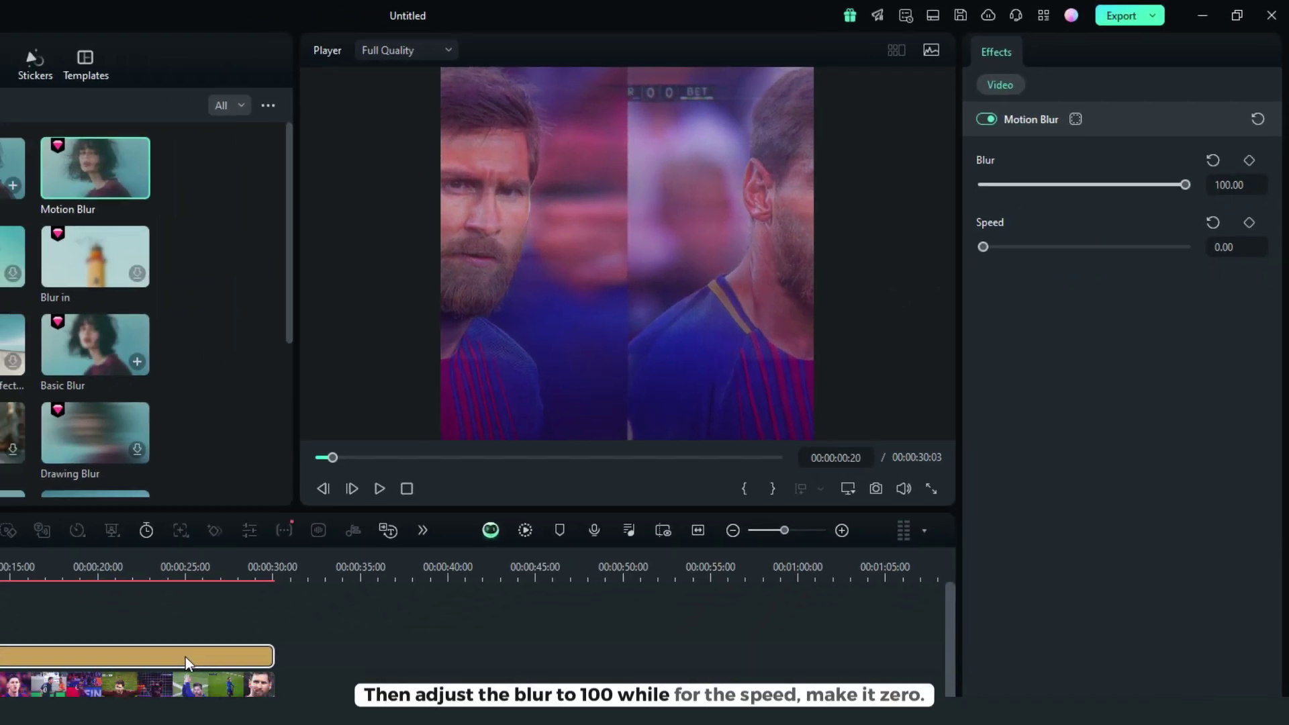
click(186, 657)
click(527, 440)
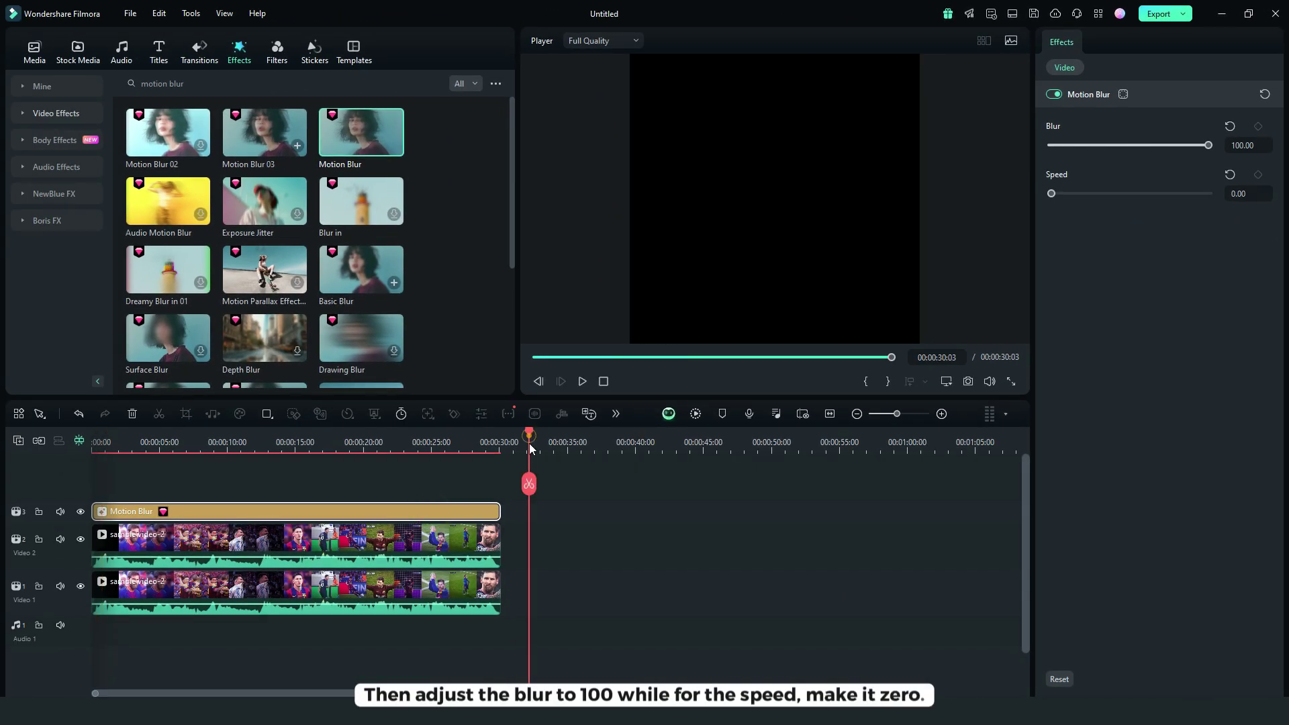
key(ctrl+v)
key(ctrl+v)
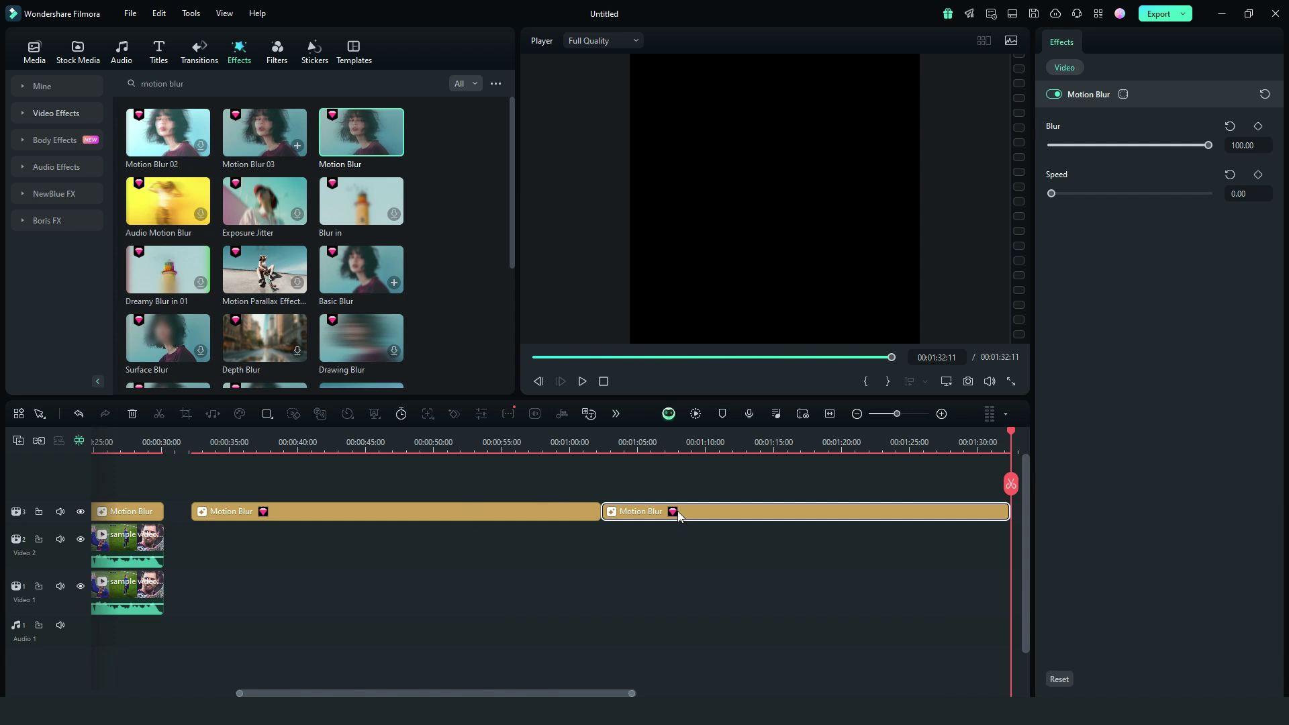
drag(678, 516, 117, 523)
Line the Motion Blur copies up at 00:00 and paste three more above, making six layers.
click(304, 537)
drag(387, 514, 102, 512)
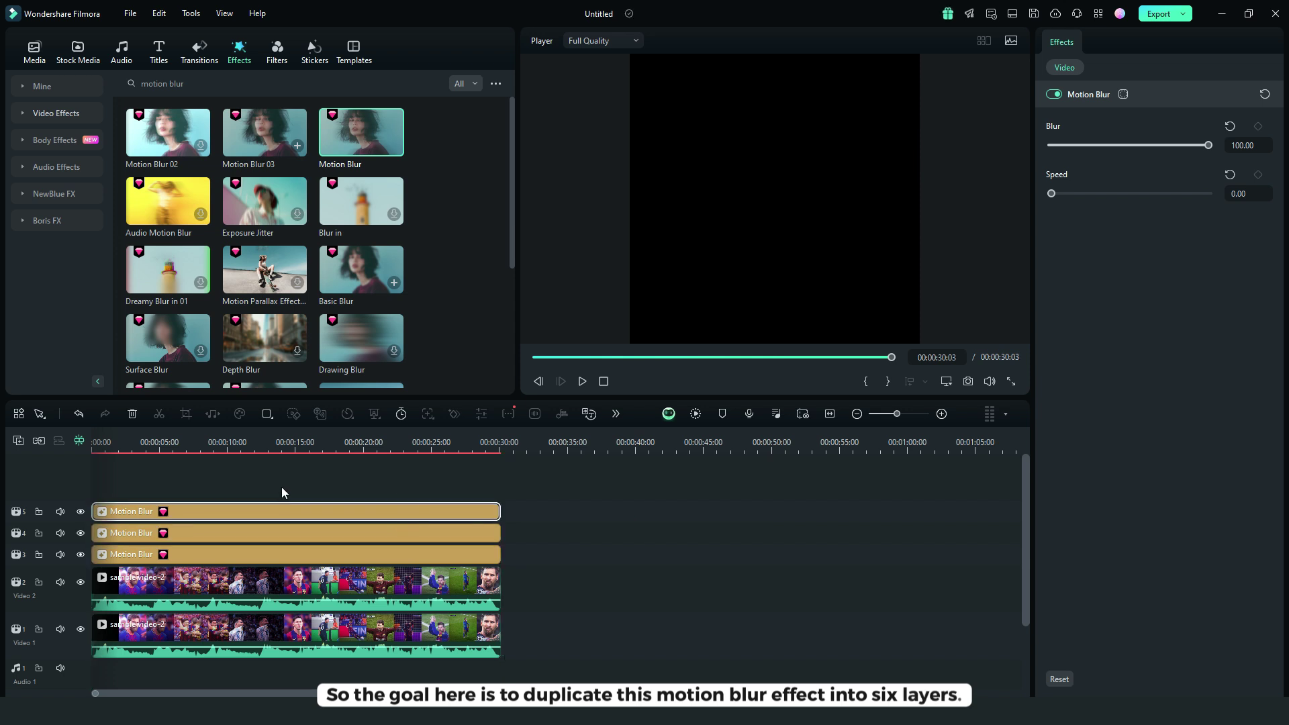
drag(282, 493, 290, 564)
click(530, 448)
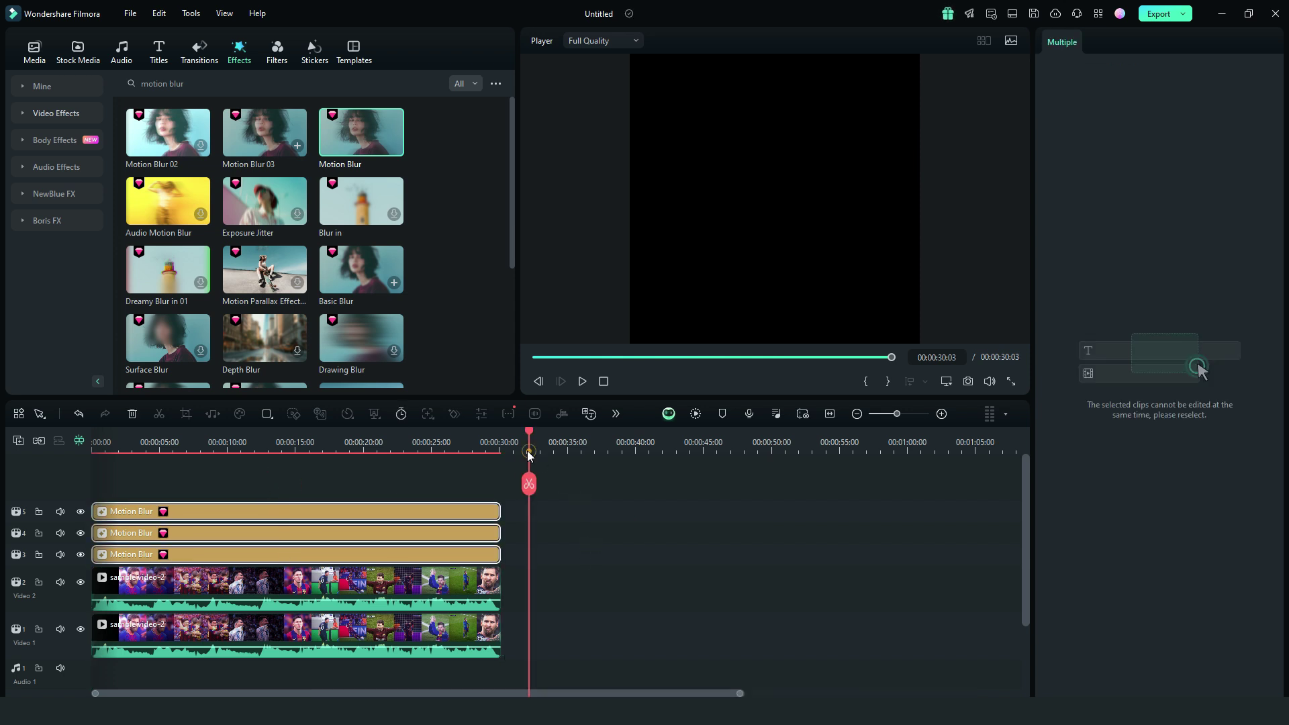
key(ctrl+v)
drag(548, 517, 106, 554)
drag(237, 443, 334, 447)
Preview the blurred composite and mute the audio of both the Video 1 and Video 2 clips.
click(490, 480)
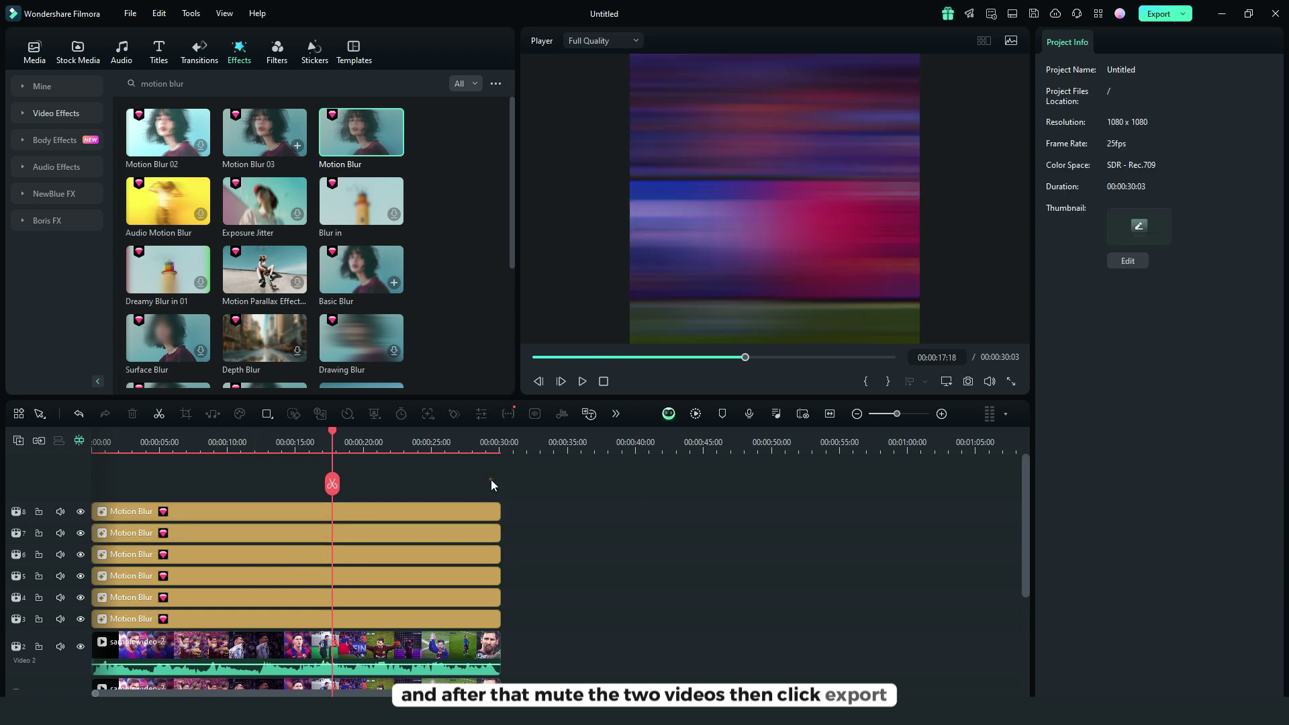
key(space)
scroll(602, 511, down, 1)
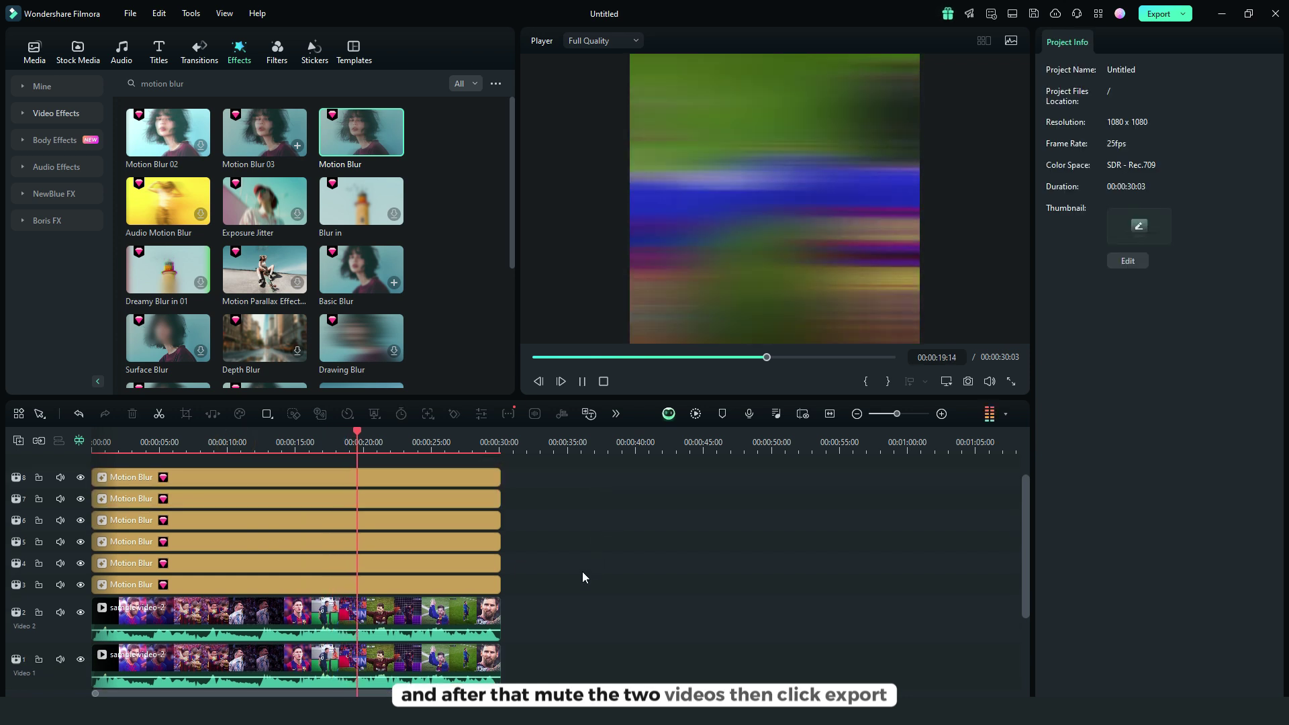
key(space)
click(432, 674)
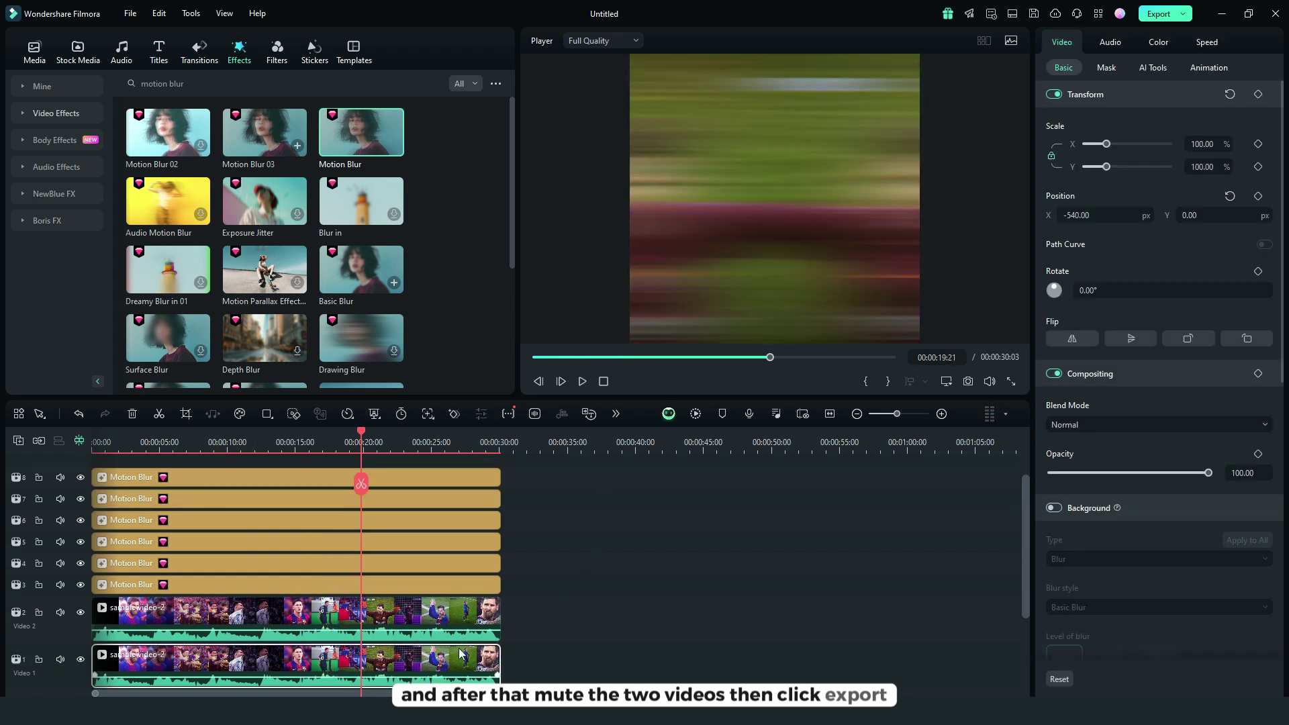
key(ctrl+shift+m)
click(462, 612)
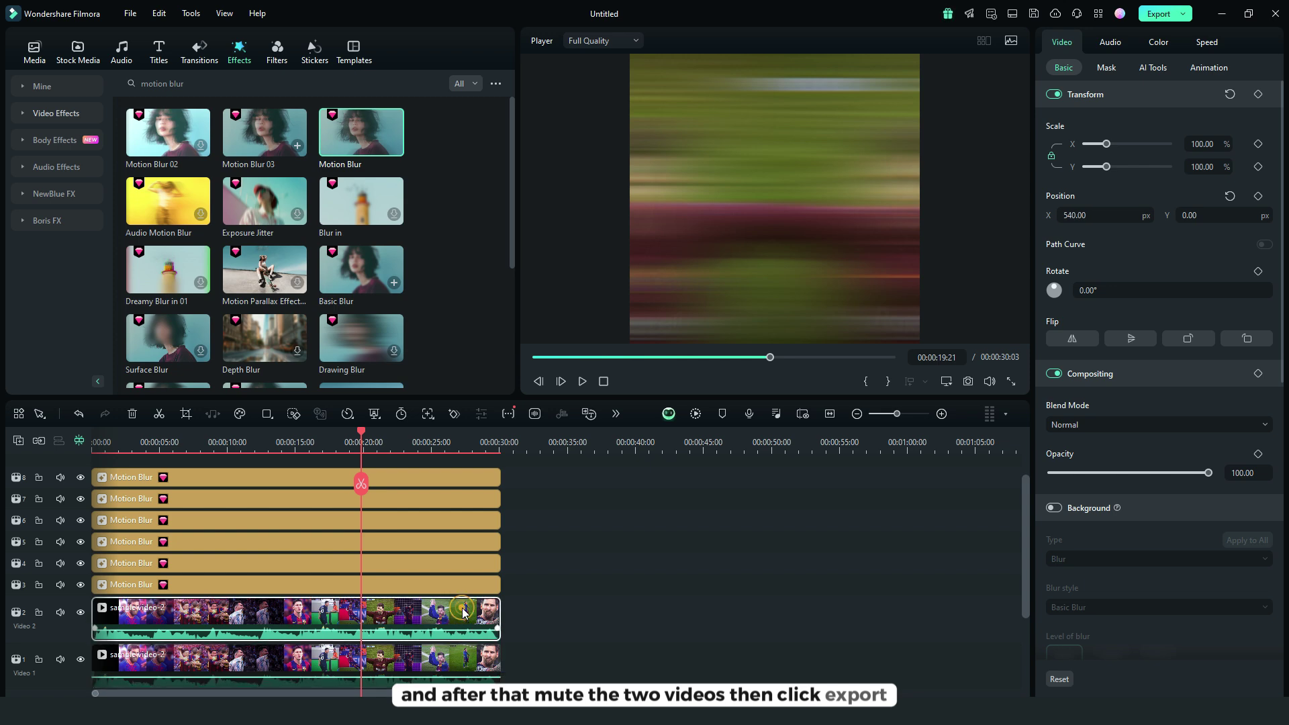
key(ctrl+shift+m)
click(554, 558)
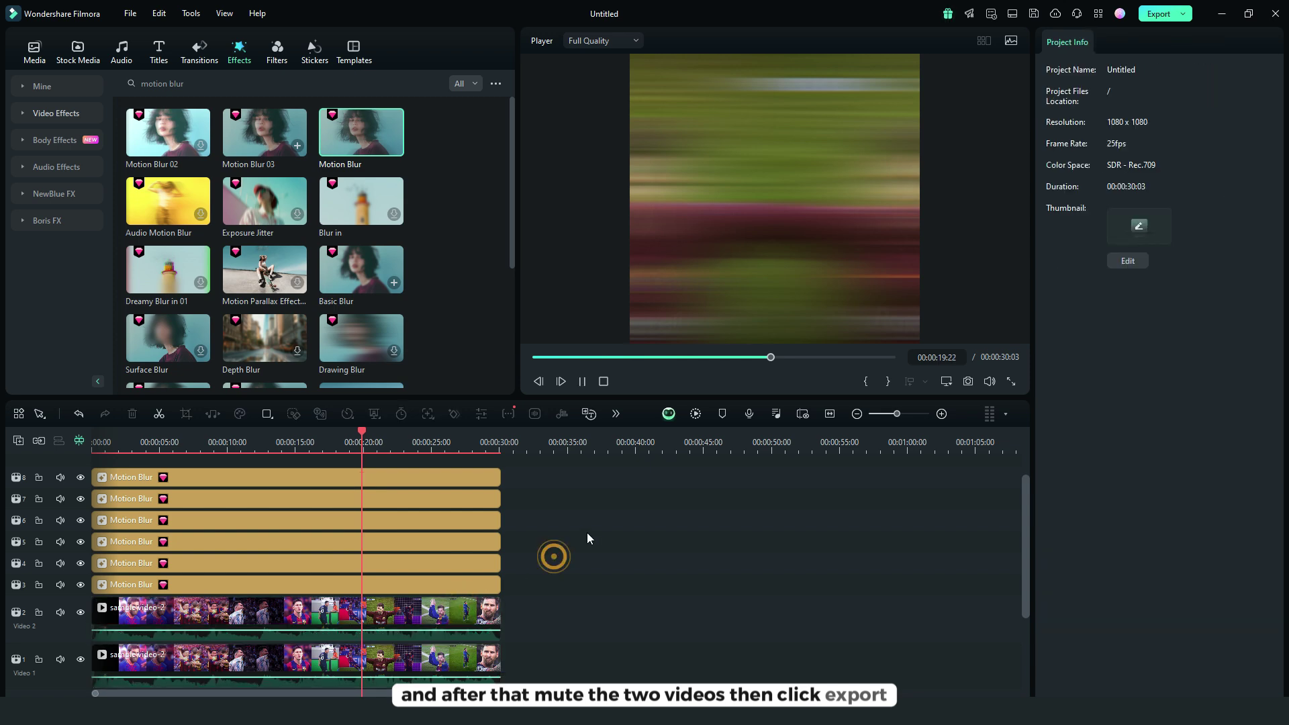
key(space)
scroll(610, 546, up, 1)
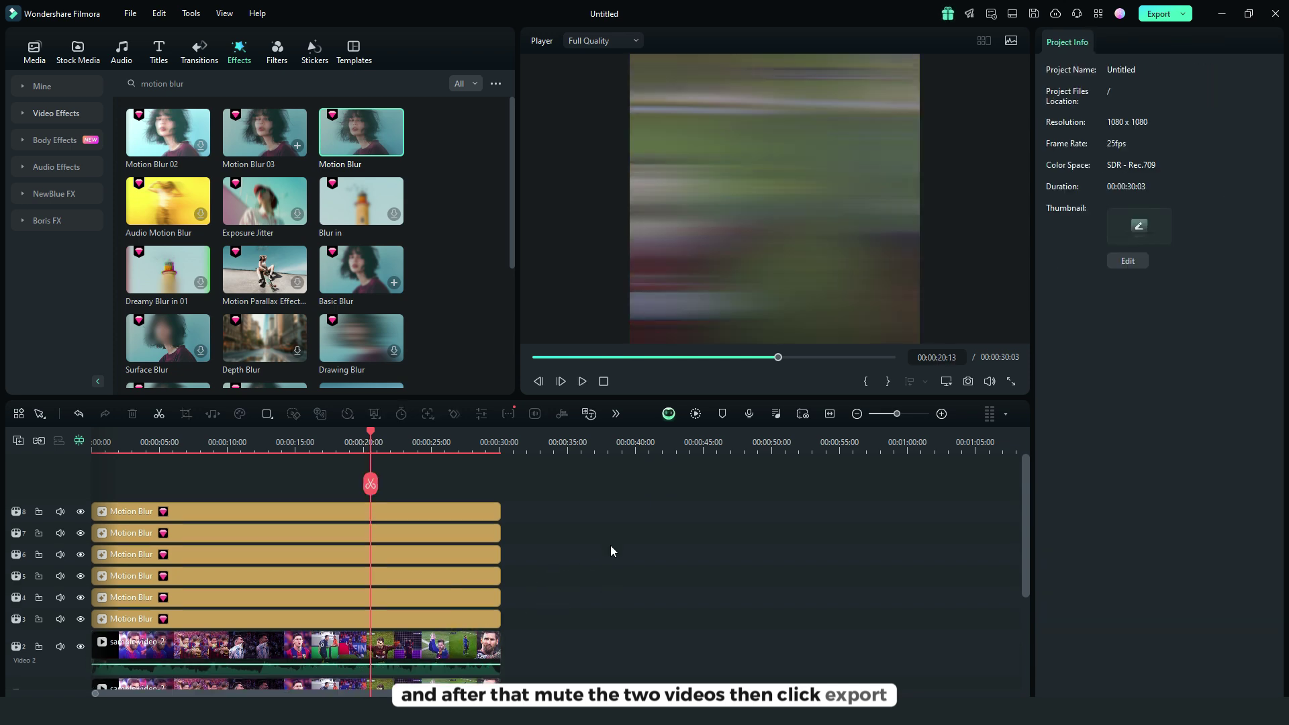
Export the blurred composite video.
click(1172, 21)
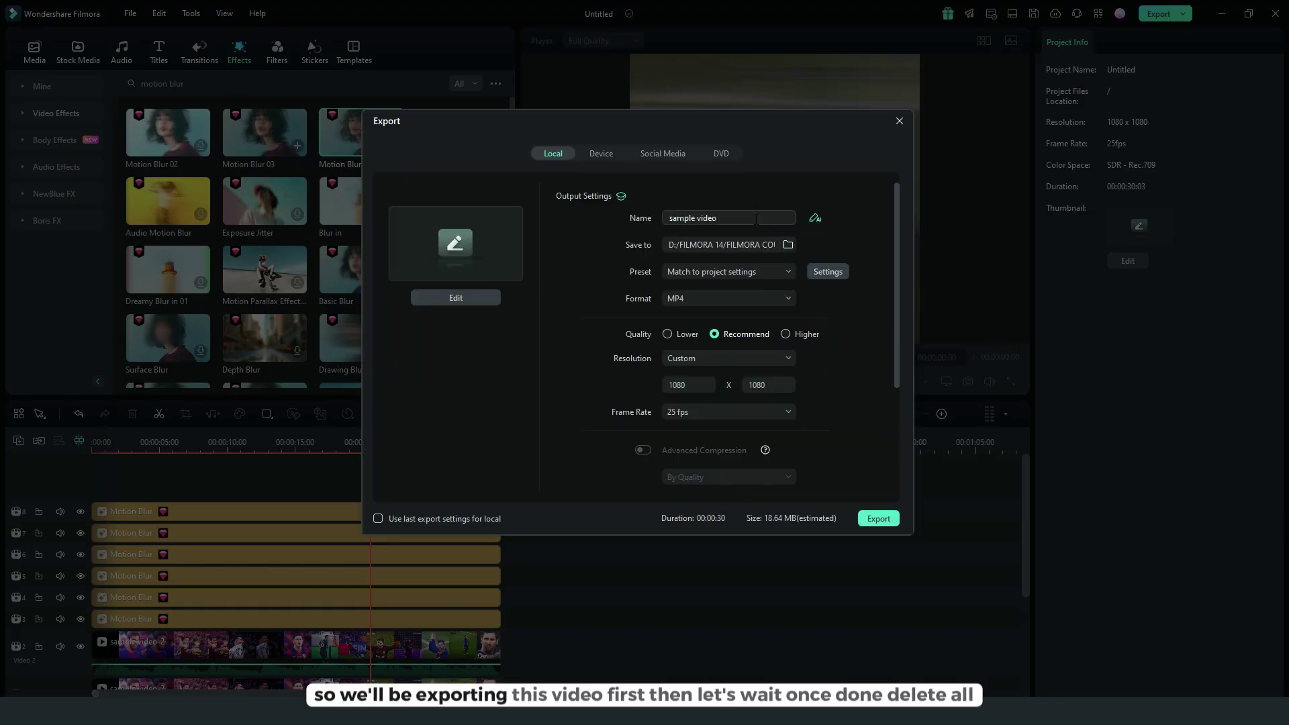
click(876, 520)
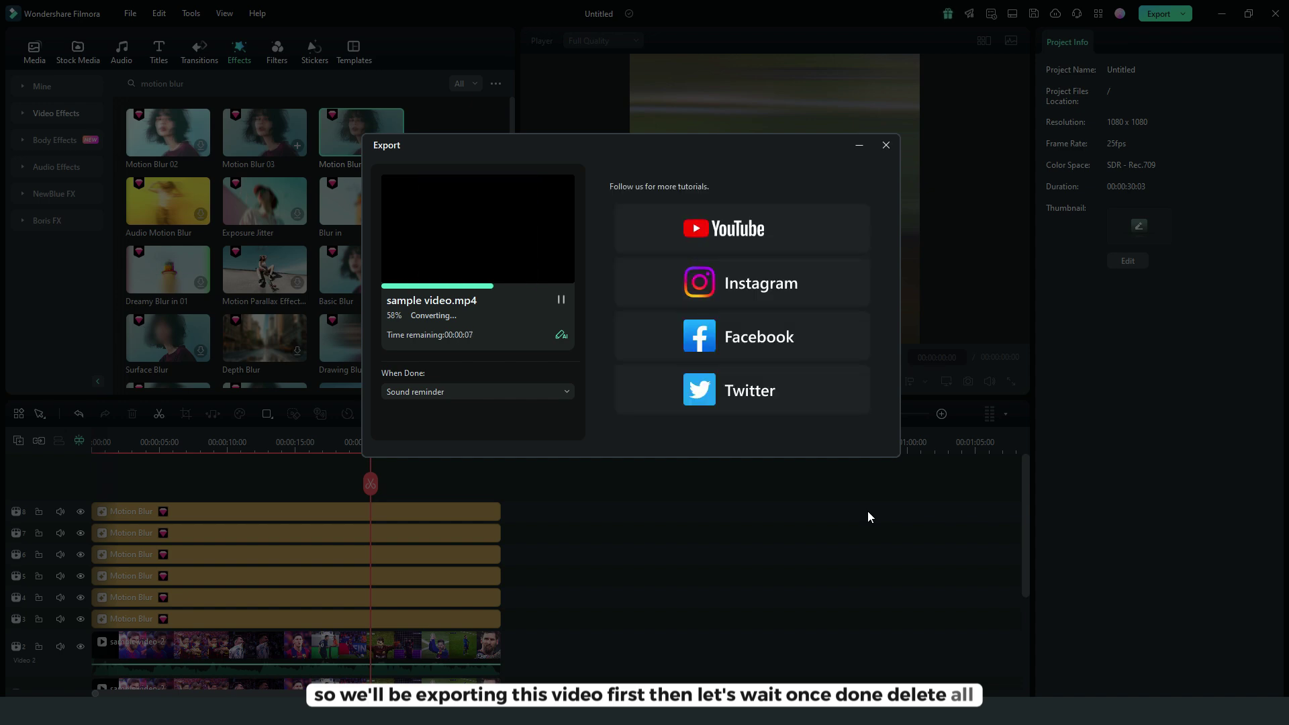
click(886, 145)
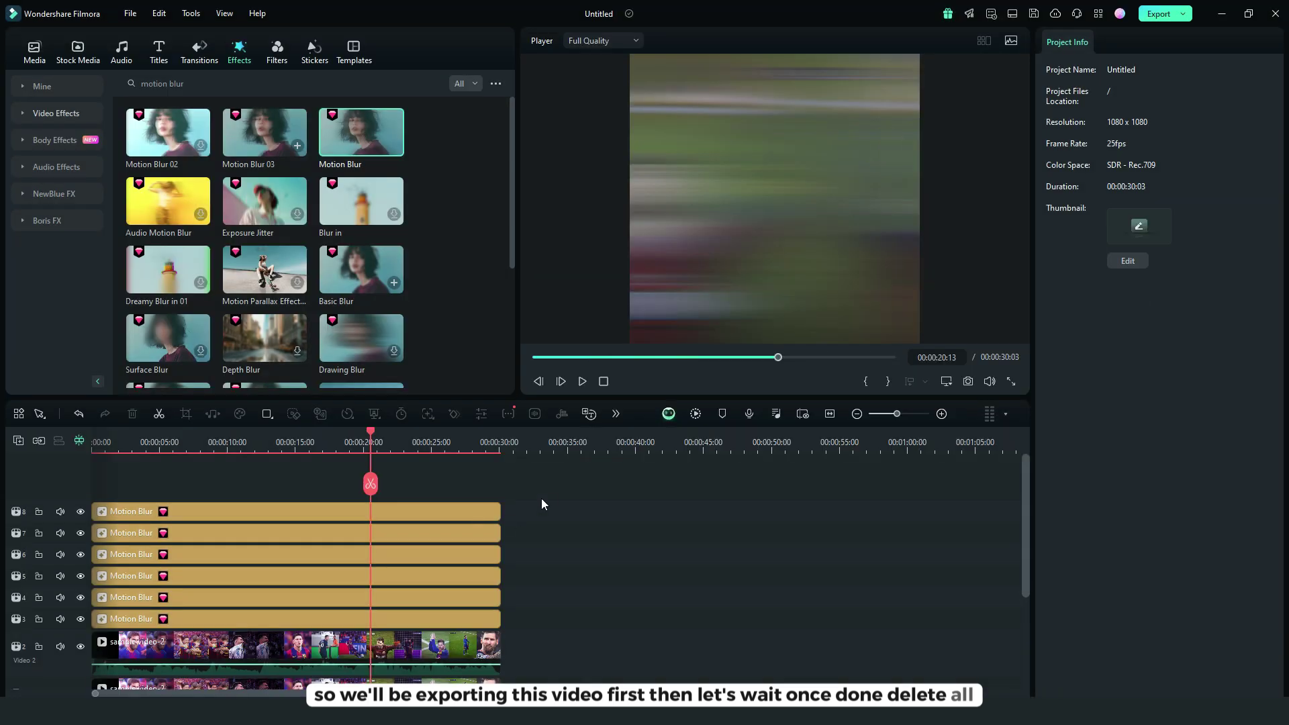
Delete the six Motion Blur layers and top video, and unmute the Video 1 clip.
drag(541, 504, 96, 655)
key(Delete)
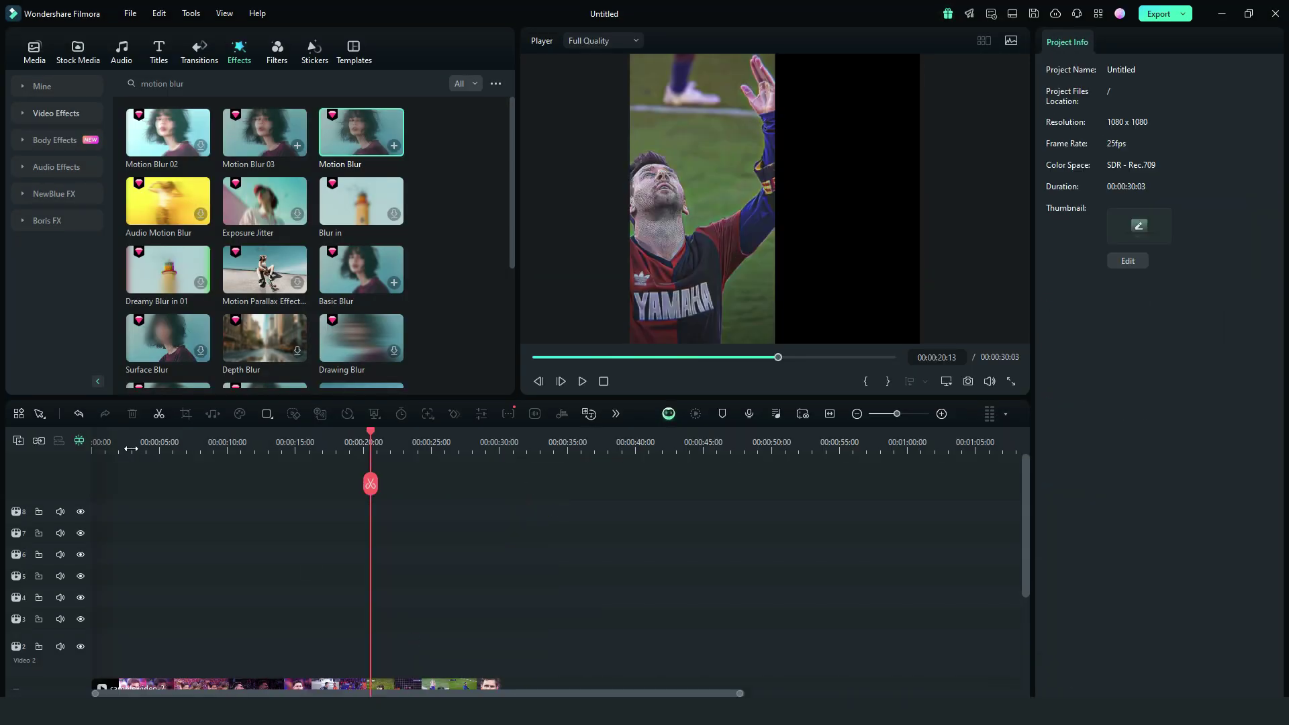
drag(131, 449, 95, 449)
scroll(279, 613, down, 3)
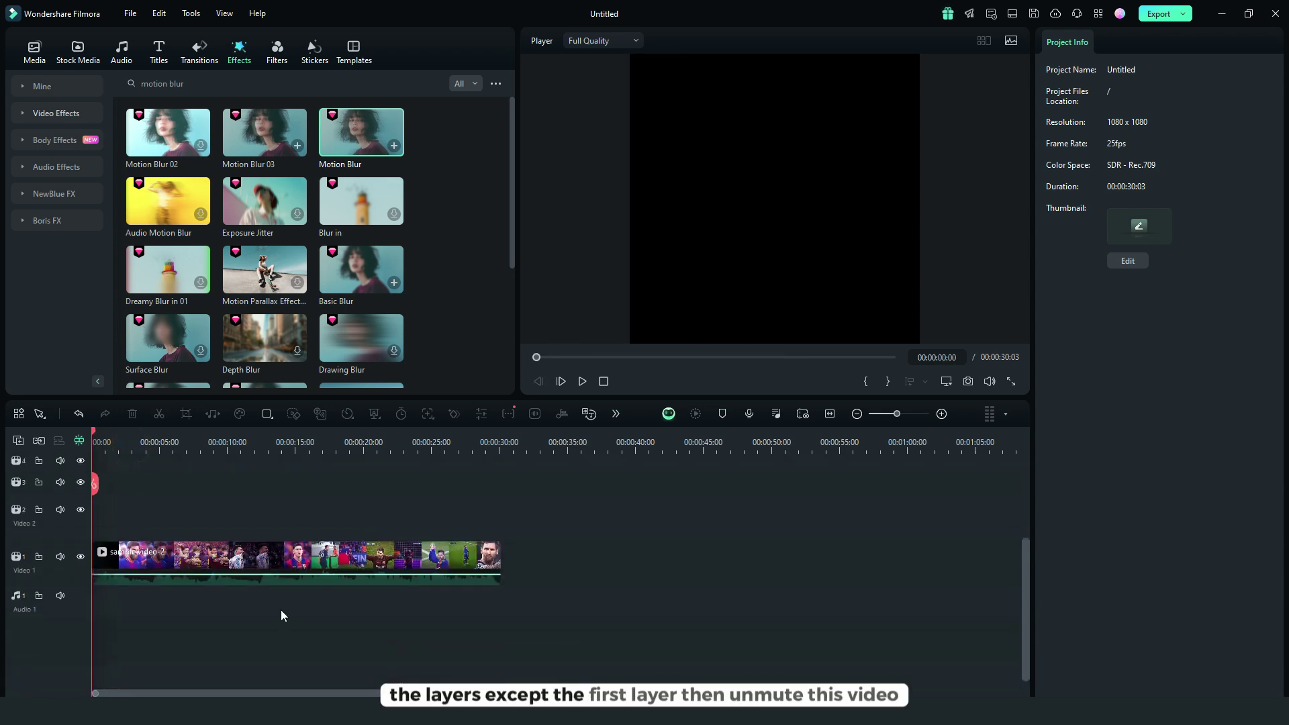
click(277, 563)
key(ctrl+shift+m)
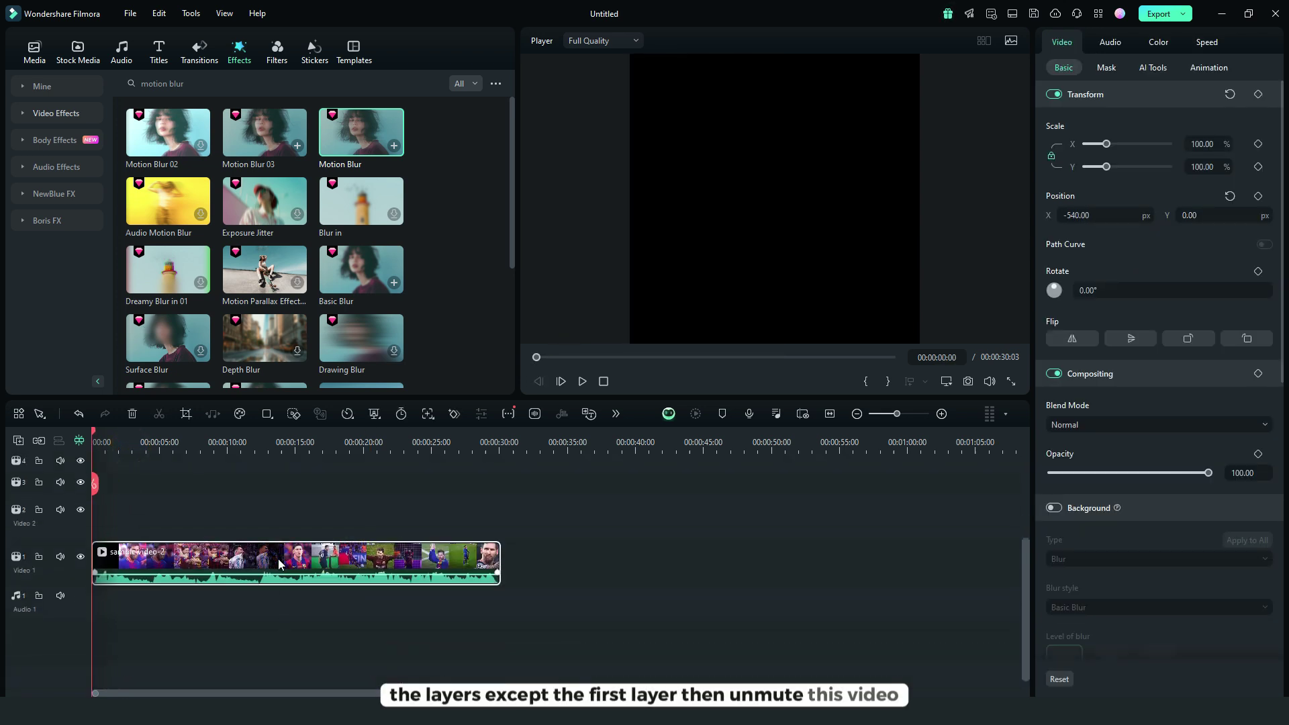
click(280, 529)
scroll(276, 521, up, 3)
scroll(270, 497, down, 2)
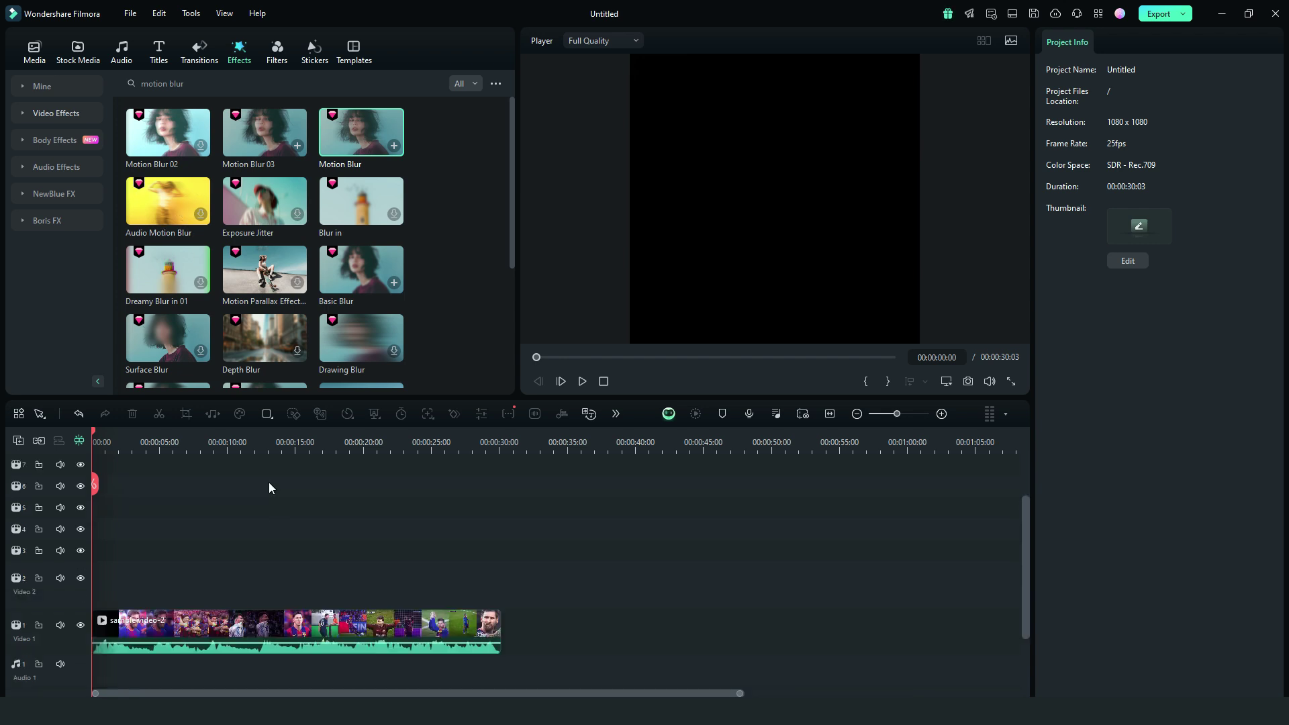
Place the exported 'sample video' from Project Media on track 2 above the original clip.
click(34, 51)
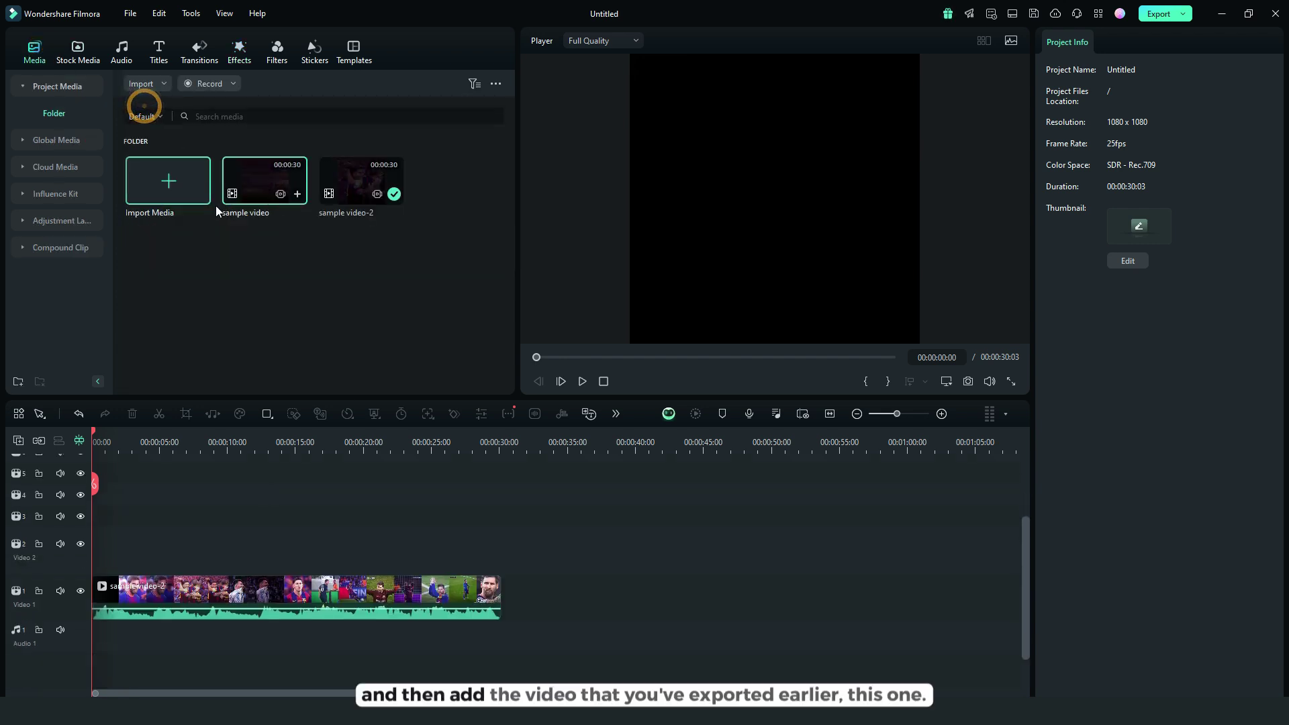
drag(262, 180, 102, 551)
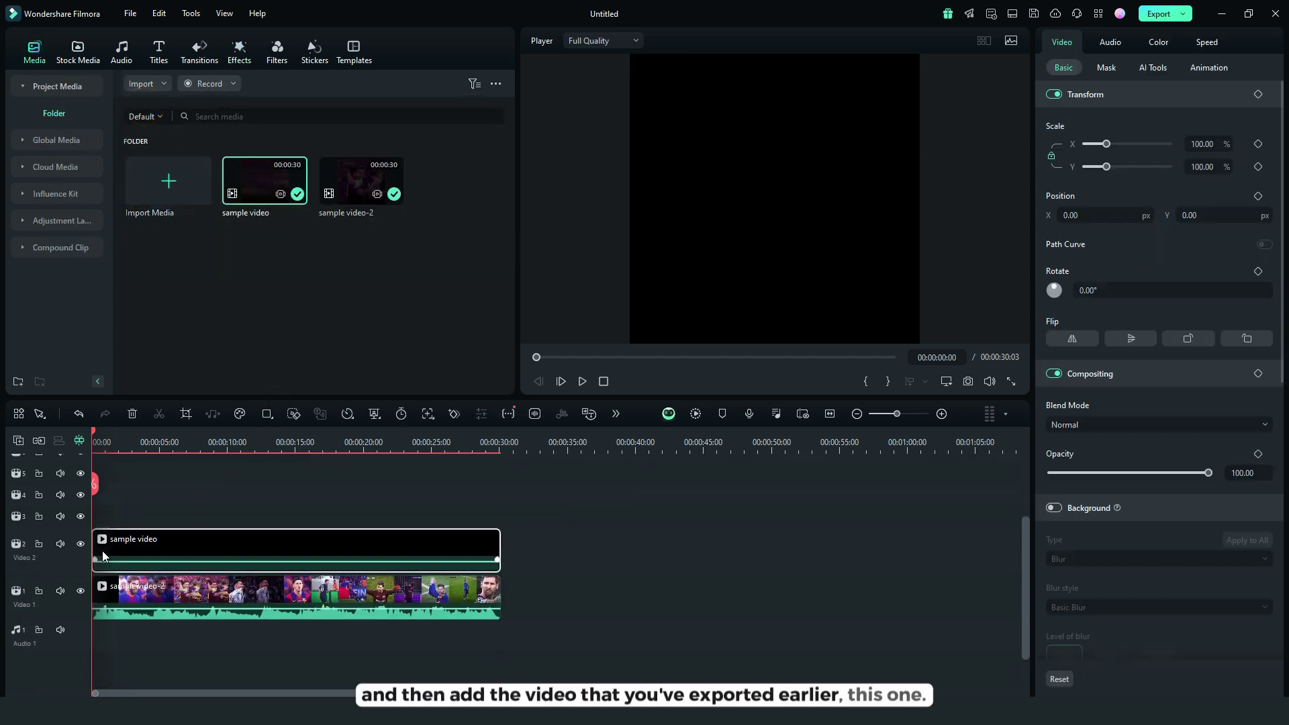
key(space)
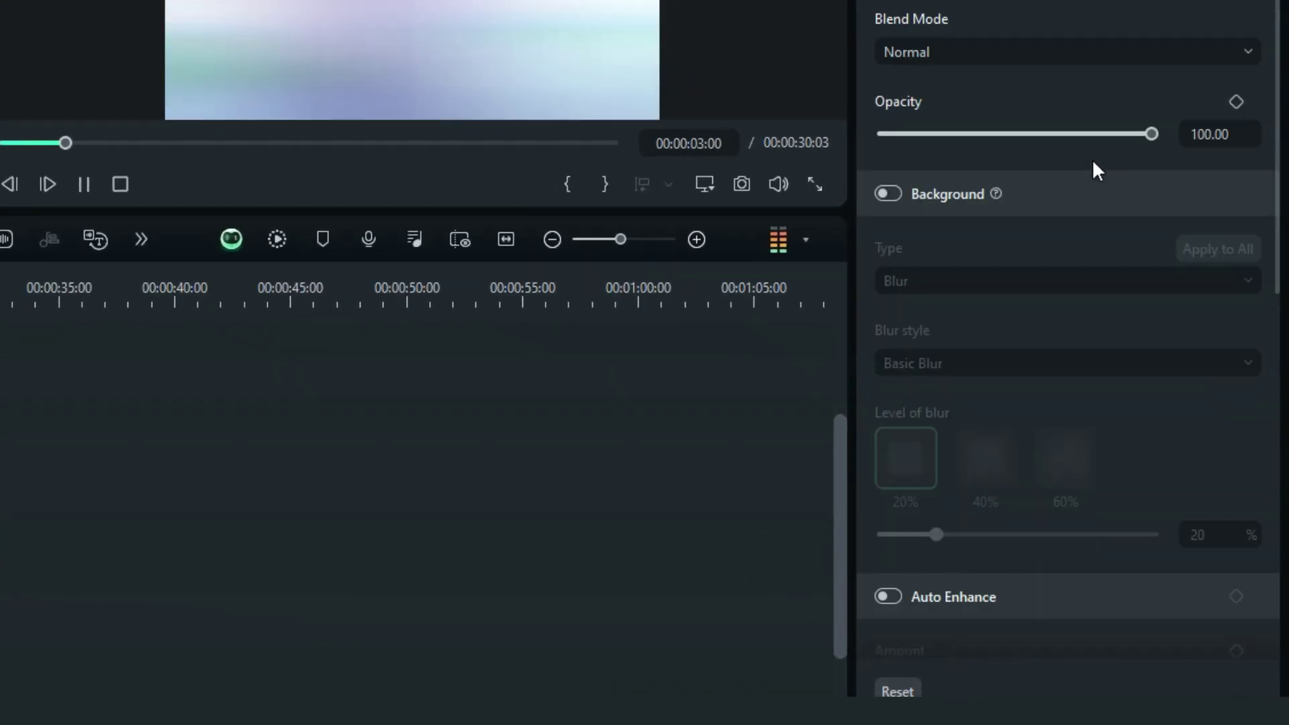
Set the overlay clip's Blend Mode to Soft Light and its Opacity to about 70.
key(space)
click(965, 55)
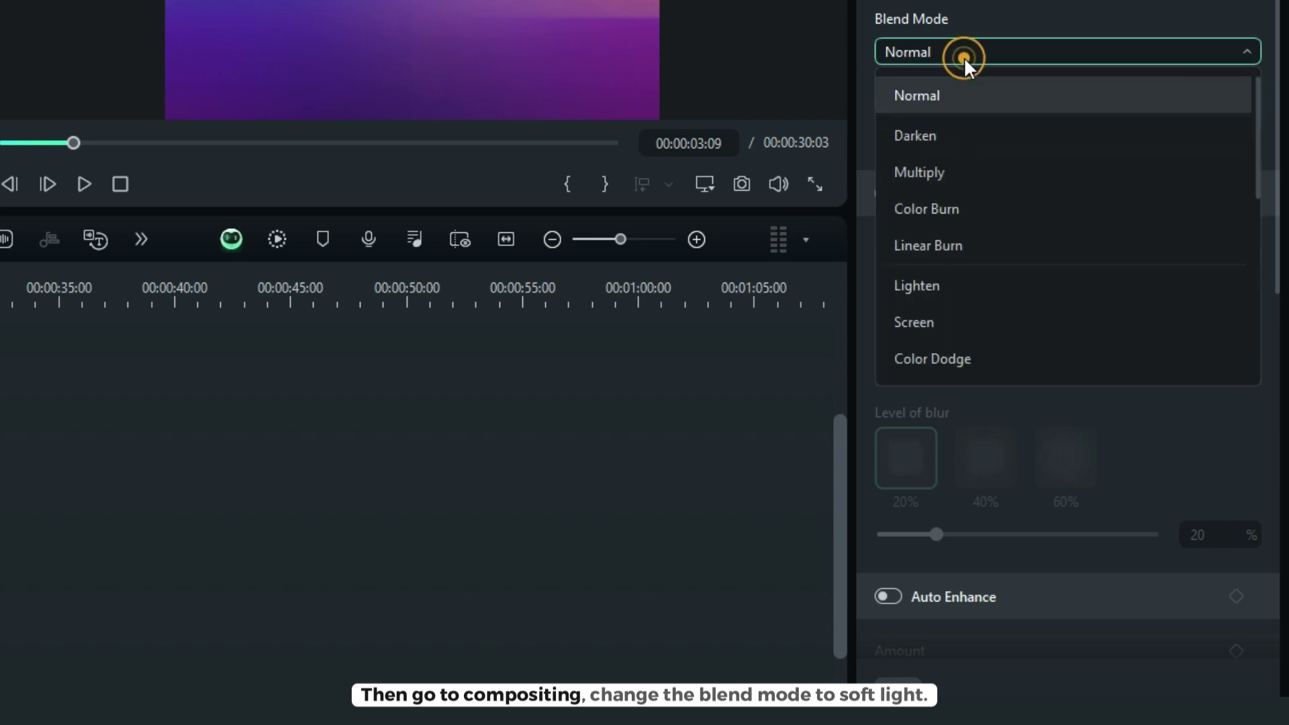
scroll(1029, 214, down, 3)
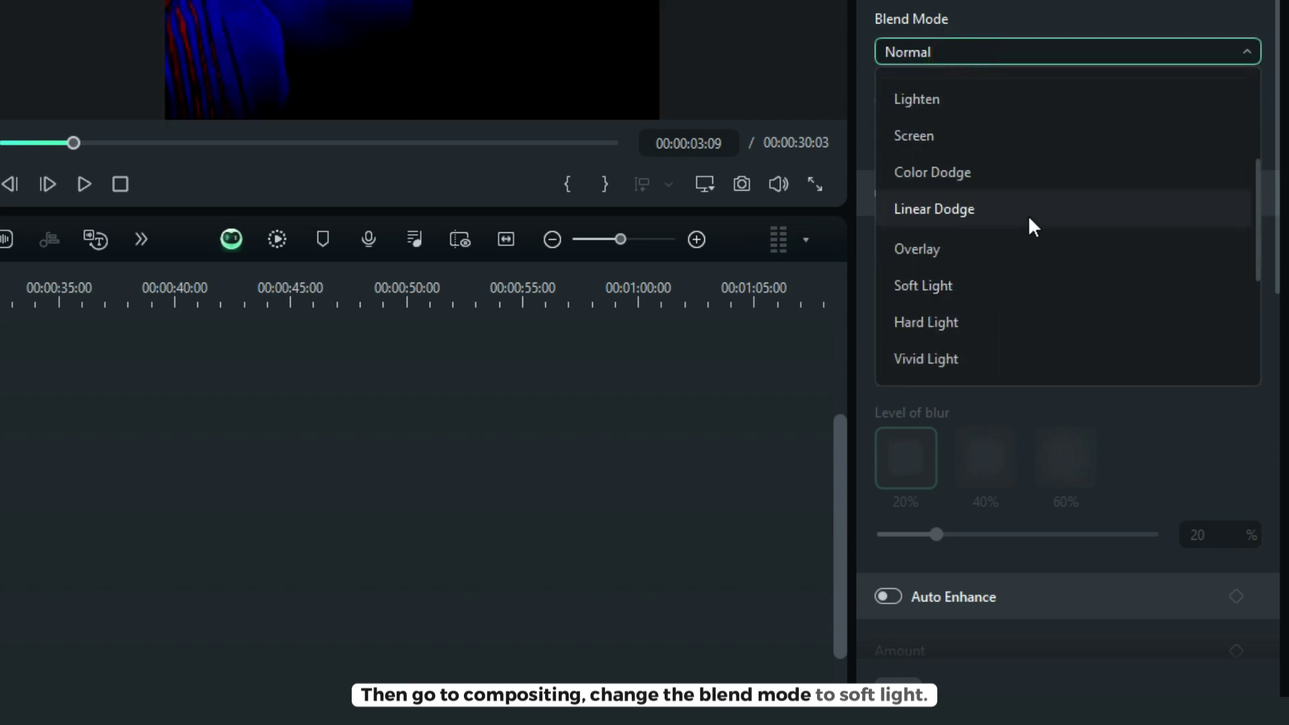
click(1030, 282)
click(1248, 19)
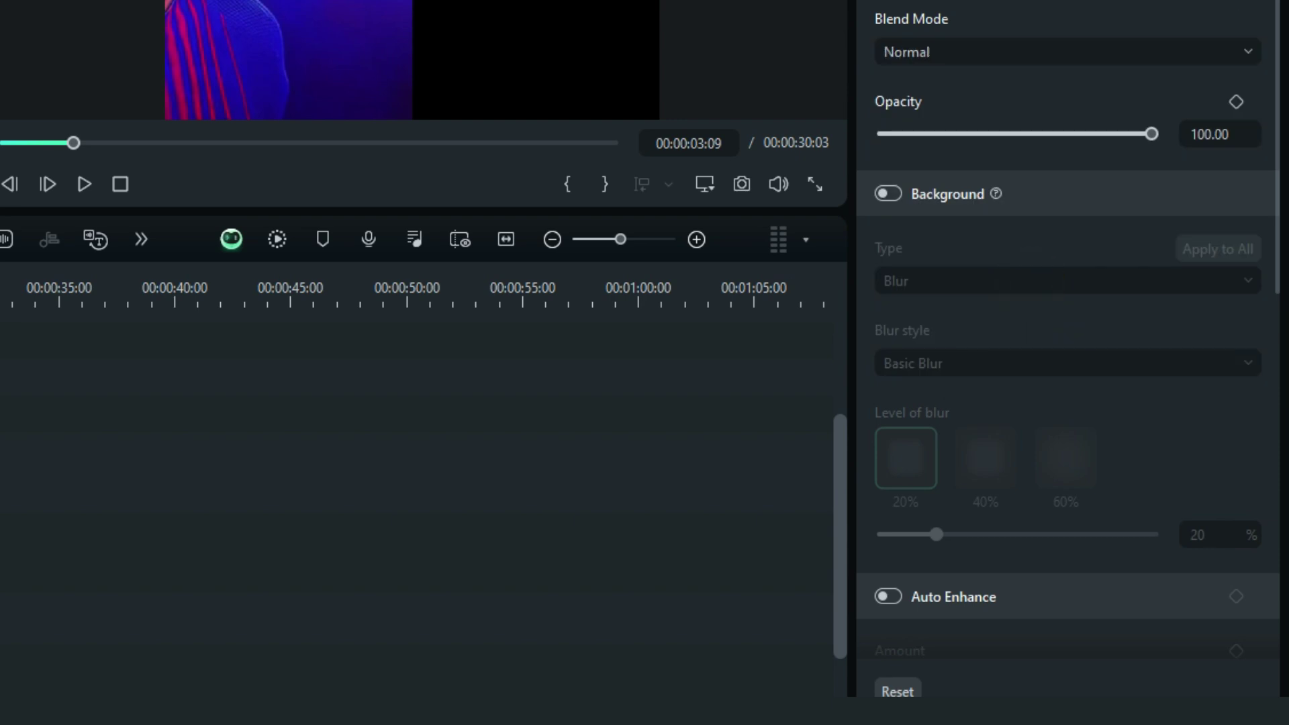
scroll(1067, 363, up, 3)
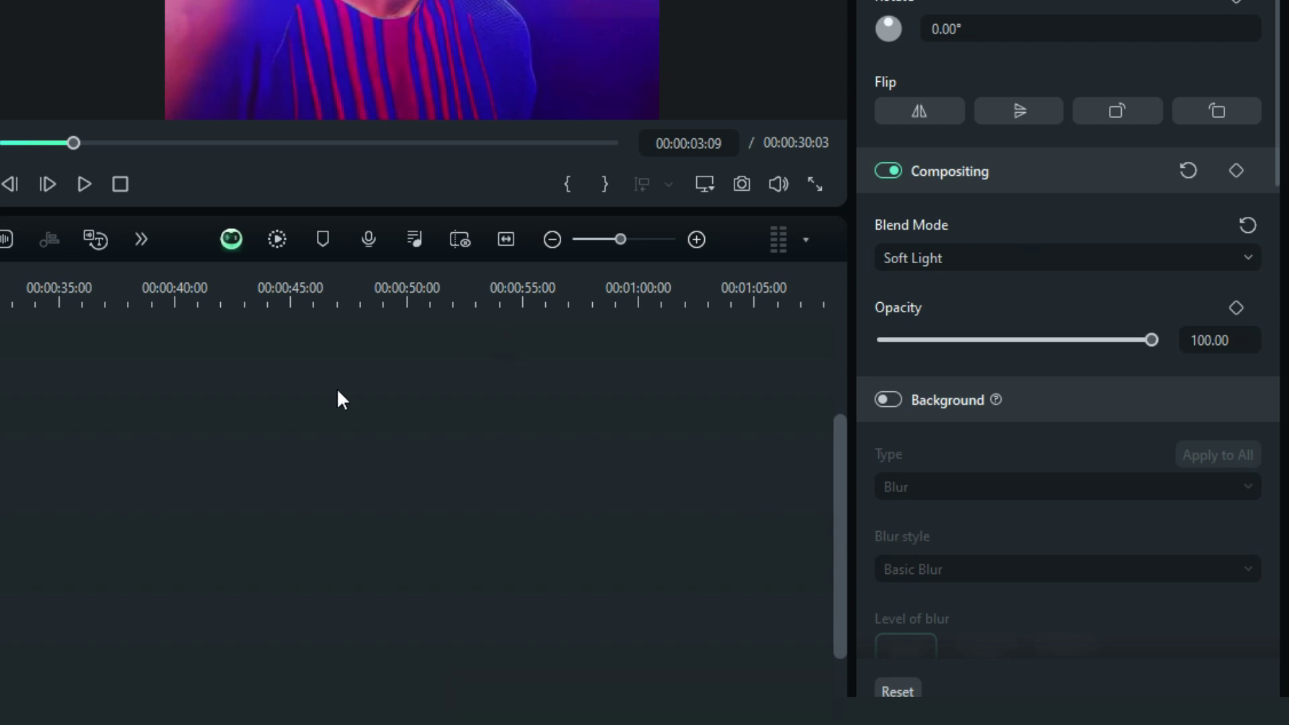
drag(1108, 341, 1070, 348)
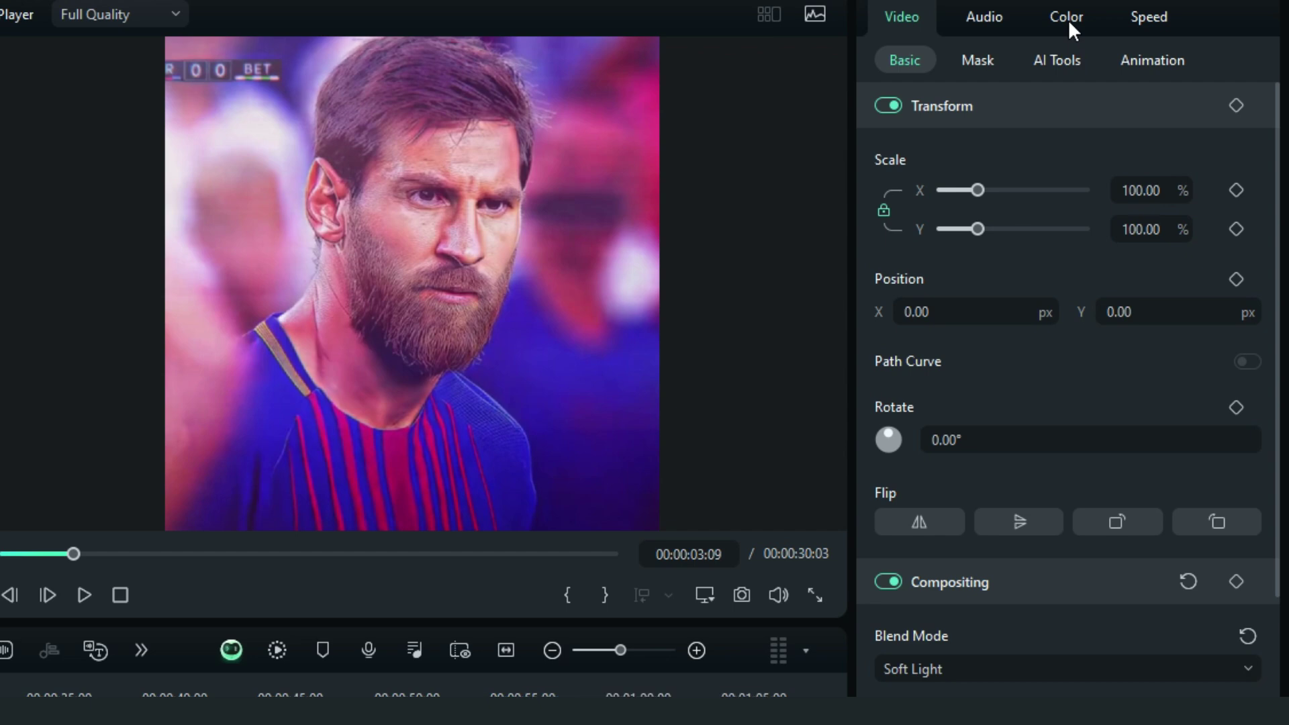
In Color > Basic, set the overlay's Temperature 35, Tint -5, Vibrance -10 and Saturation 5.
click(1070, 19)
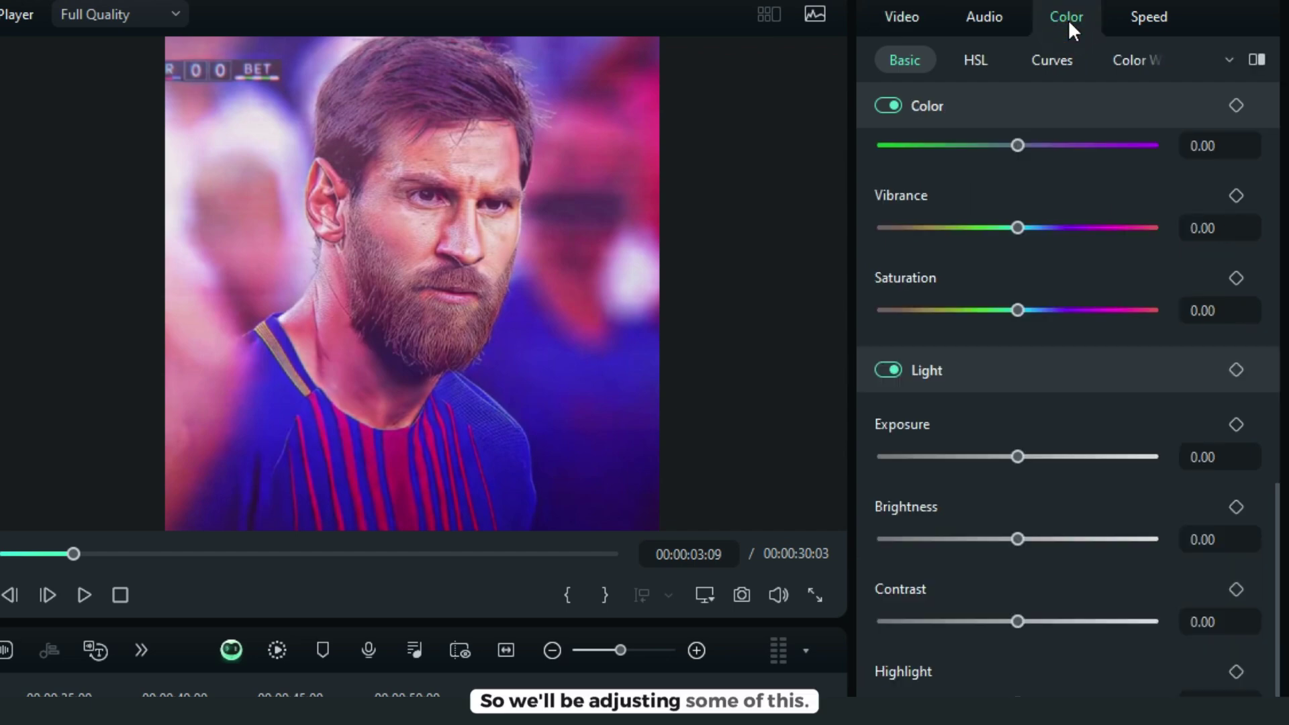
scroll(1082, 264, up, 4)
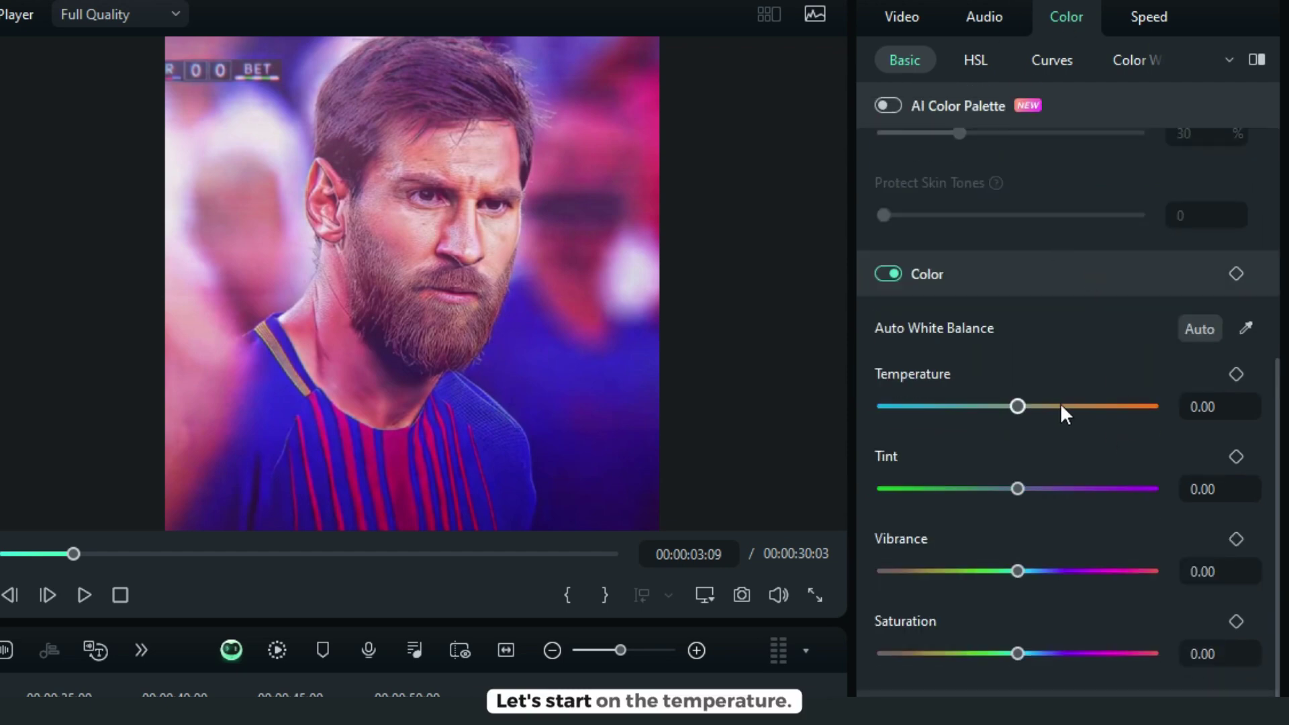
drag(1028, 405, 1066, 410)
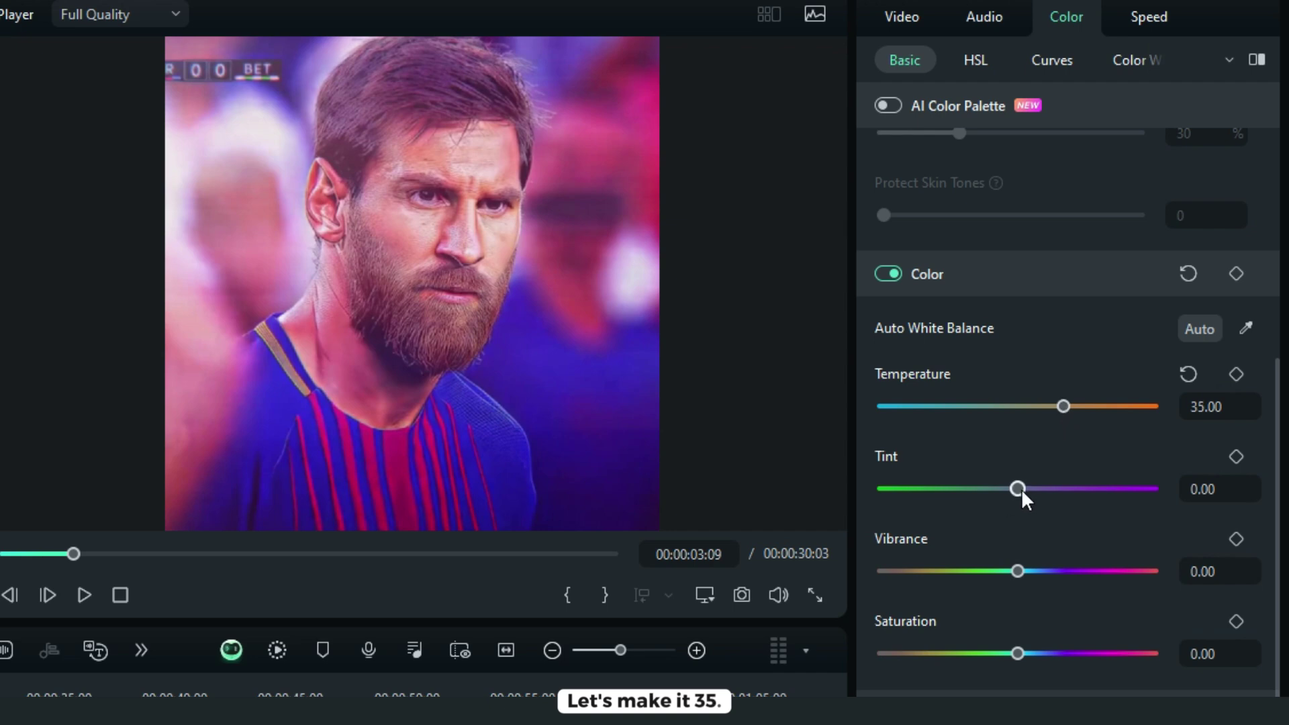
drag(1021, 489, 1011, 494)
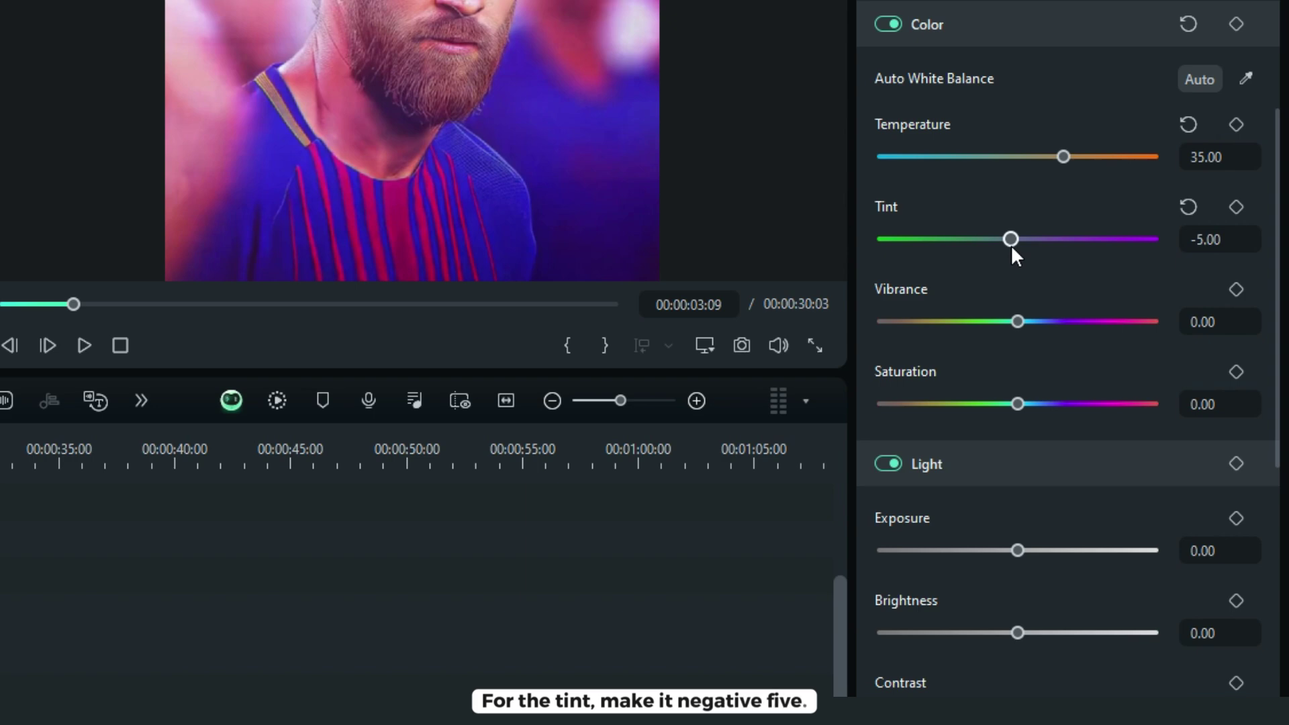
drag(1018, 320, 1005, 325)
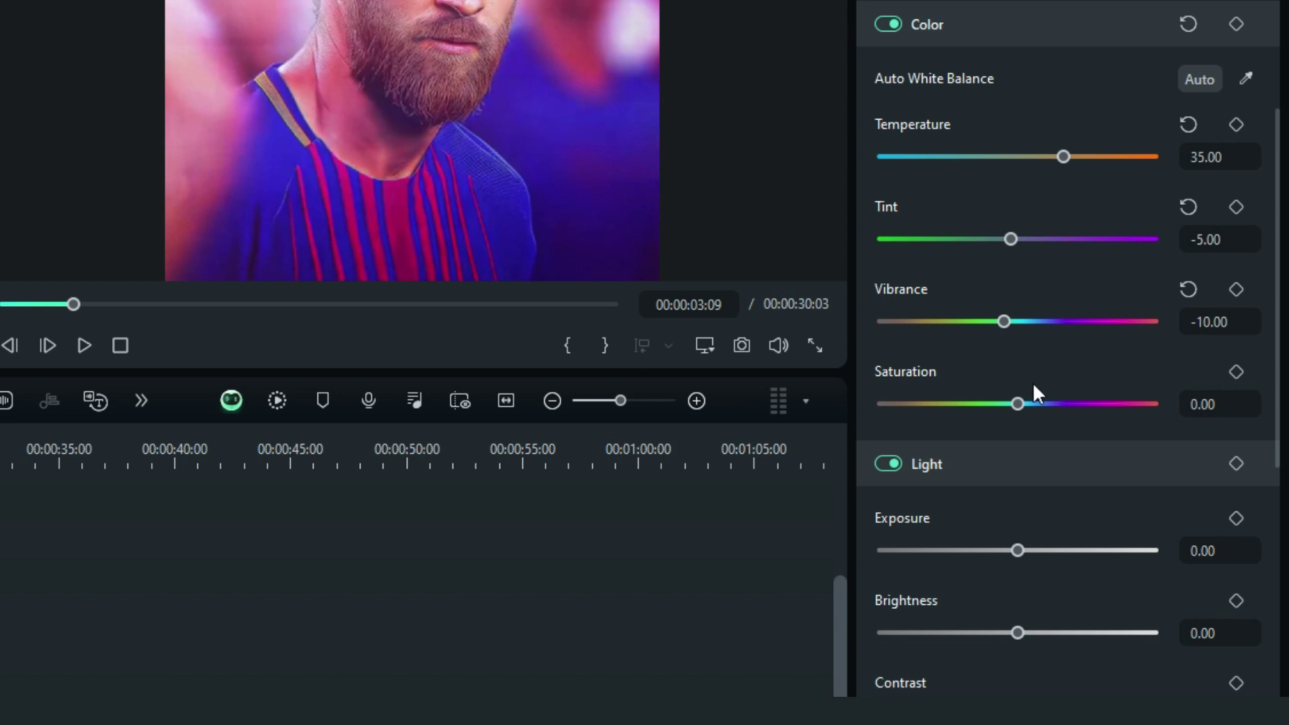
drag(1021, 402, 1025, 404)
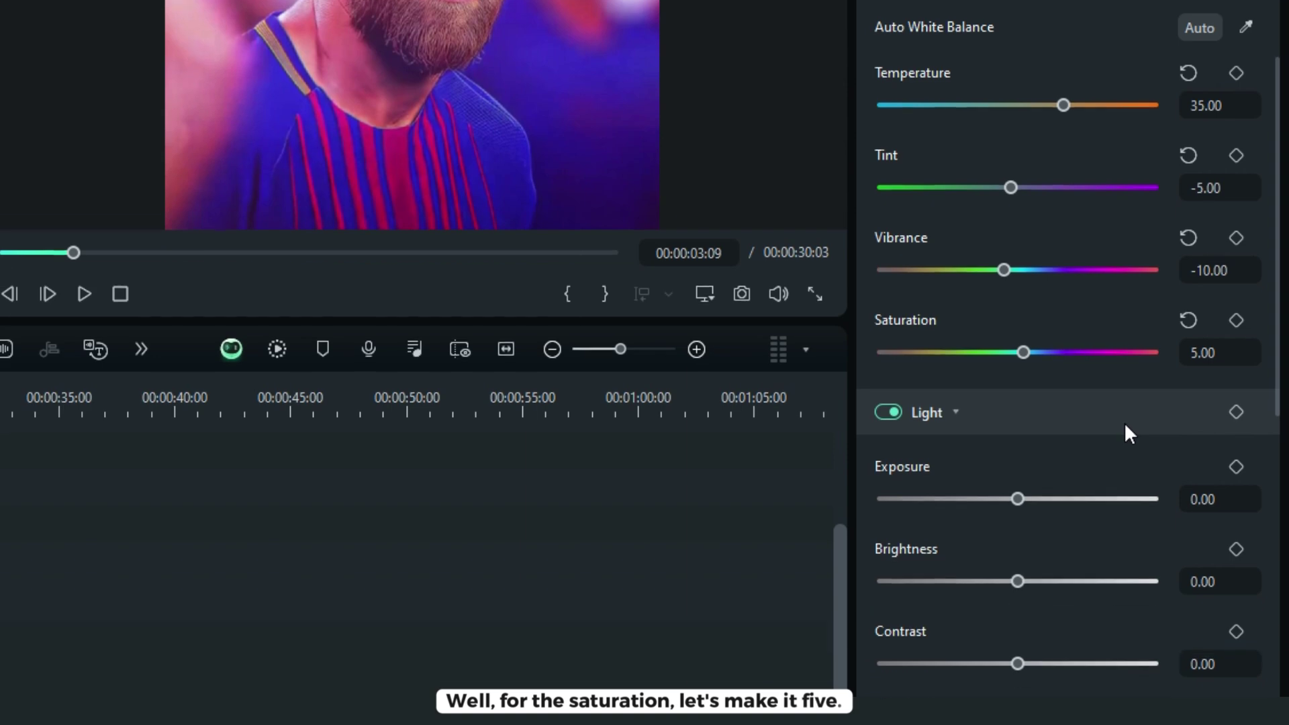
In Color > Light, set Exposure 20, Brightness 10, Contrast 5, Highlight -10, Shadow -5, White -5.
scroll(1074, 437, down, 2)
drag(1018, 260, 1051, 265)
drag(1053, 264, 1045, 265)
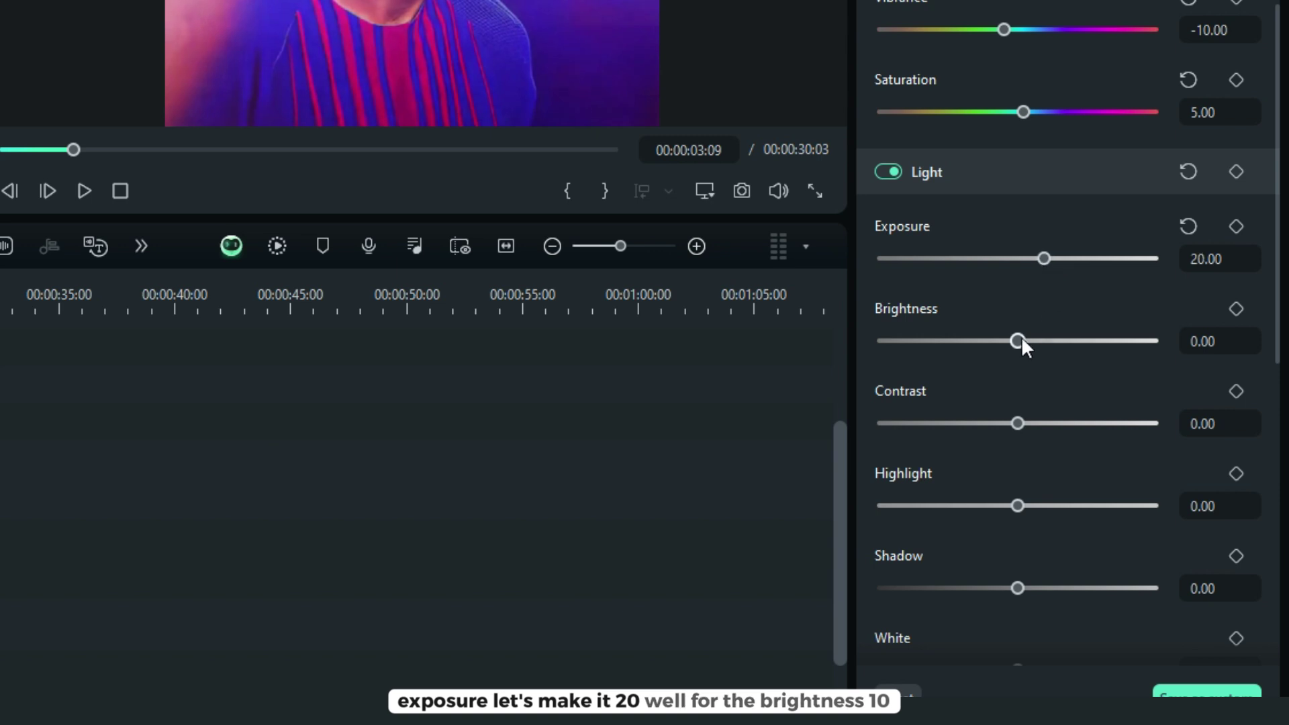
drag(1022, 338, 1031, 338)
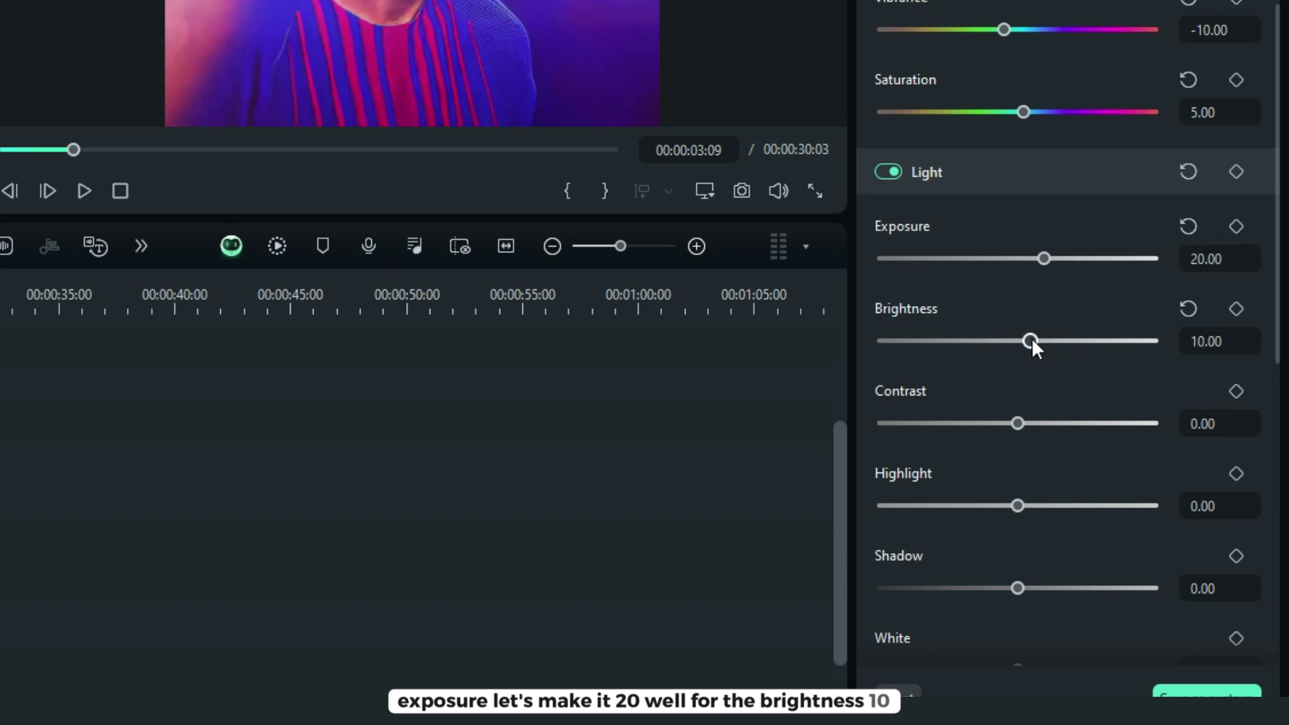
scroll(1051, 348, down, 3)
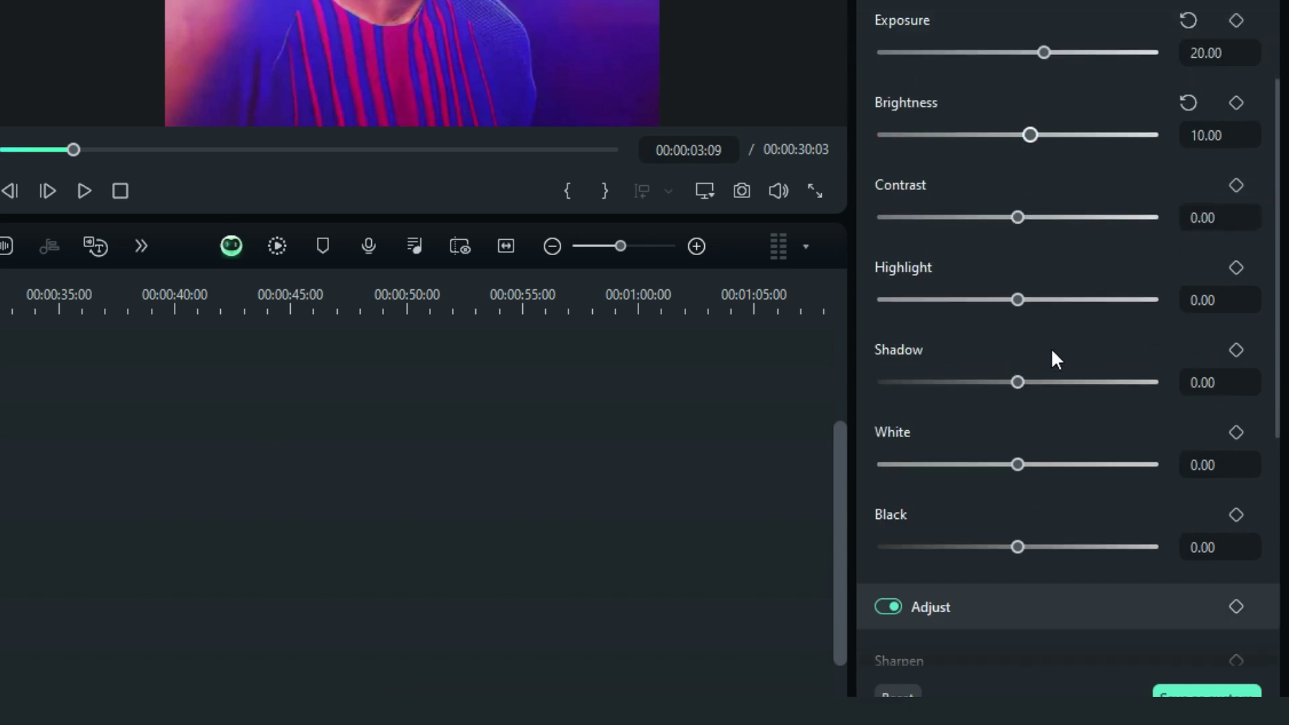
scroll(1031, 215, up, 1)
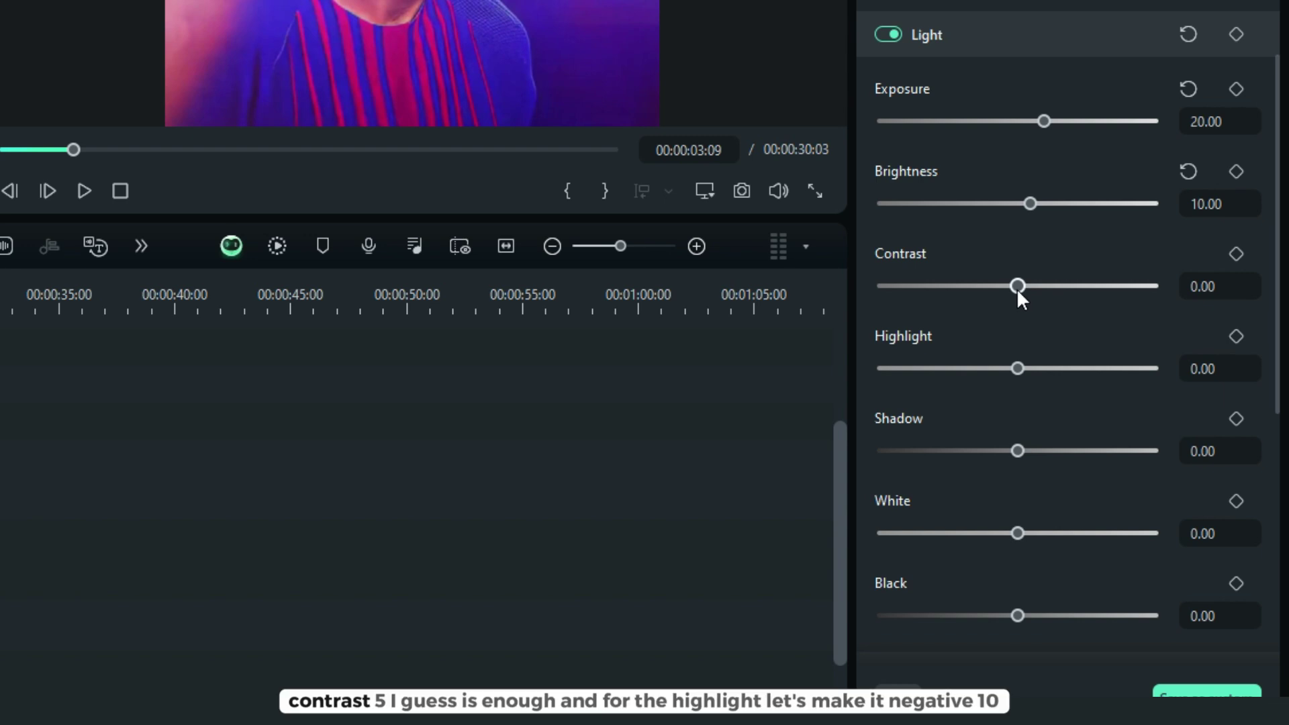
drag(1017, 288, 1025, 288)
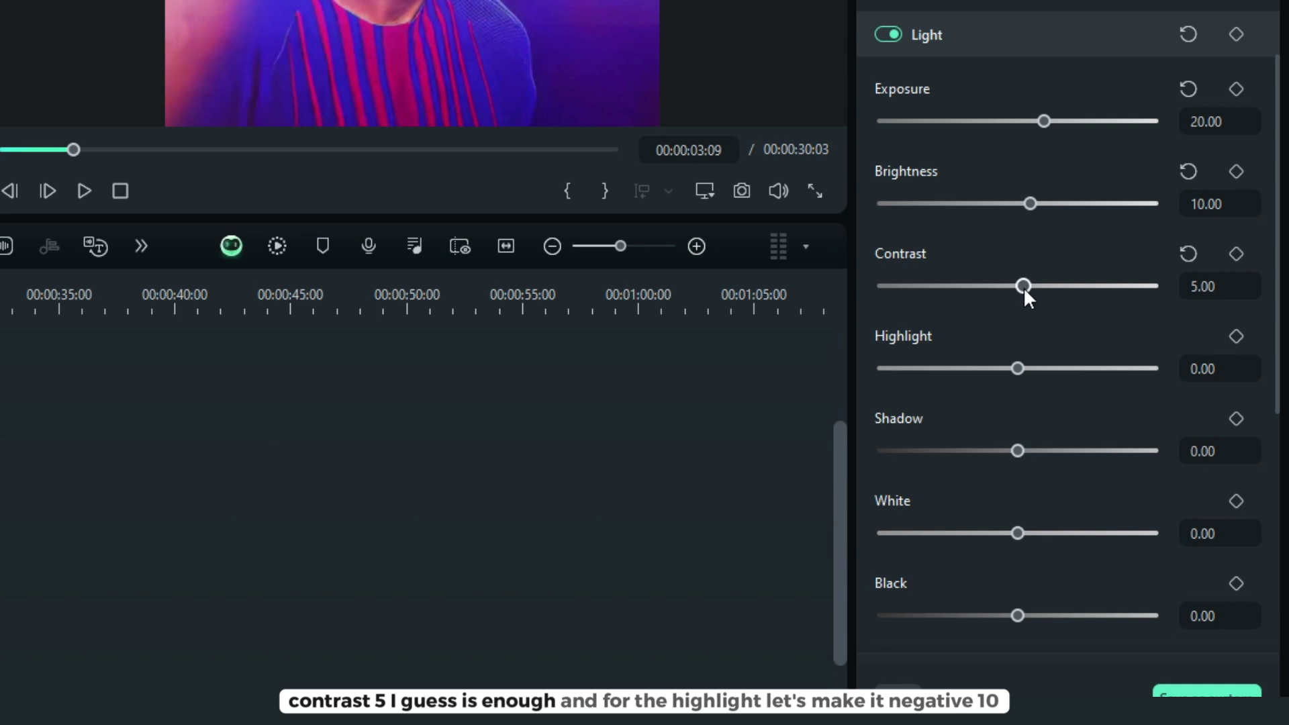
drag(1024, 365, 1005, 365)
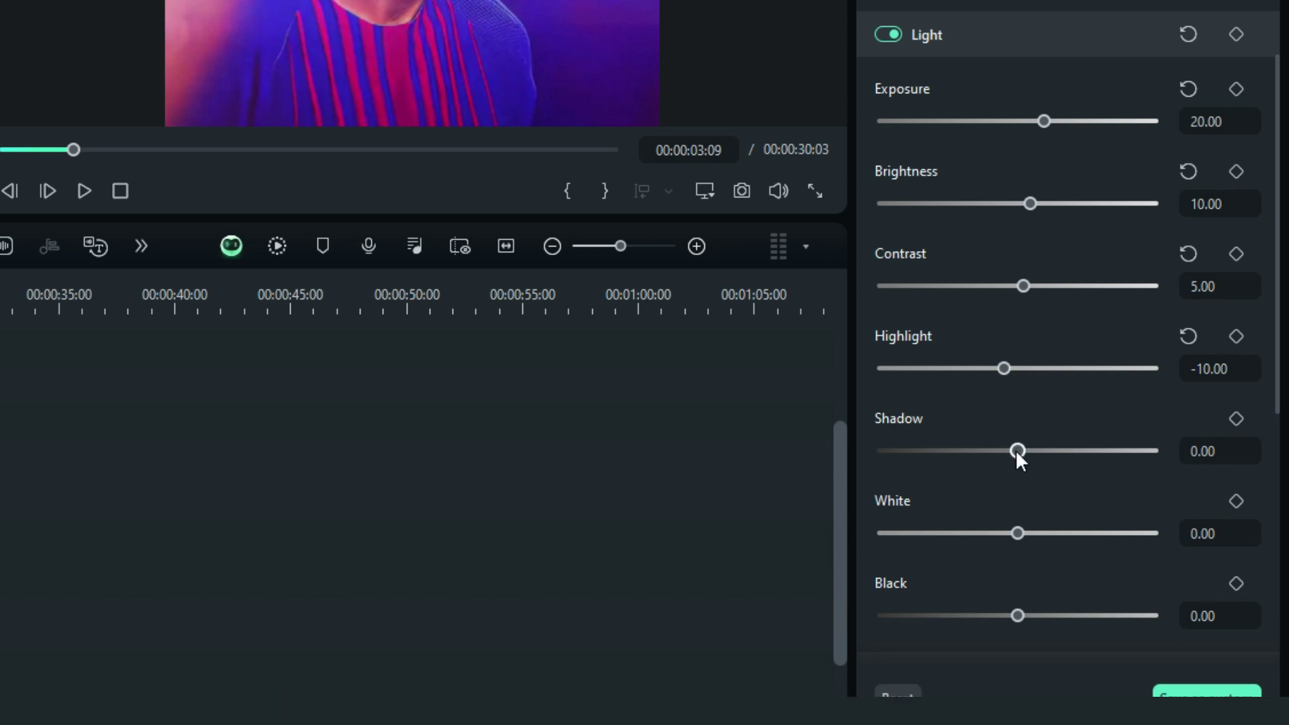
drag(1018, 450, 1010, 450)
drag(1018, 530, 1011, 531)
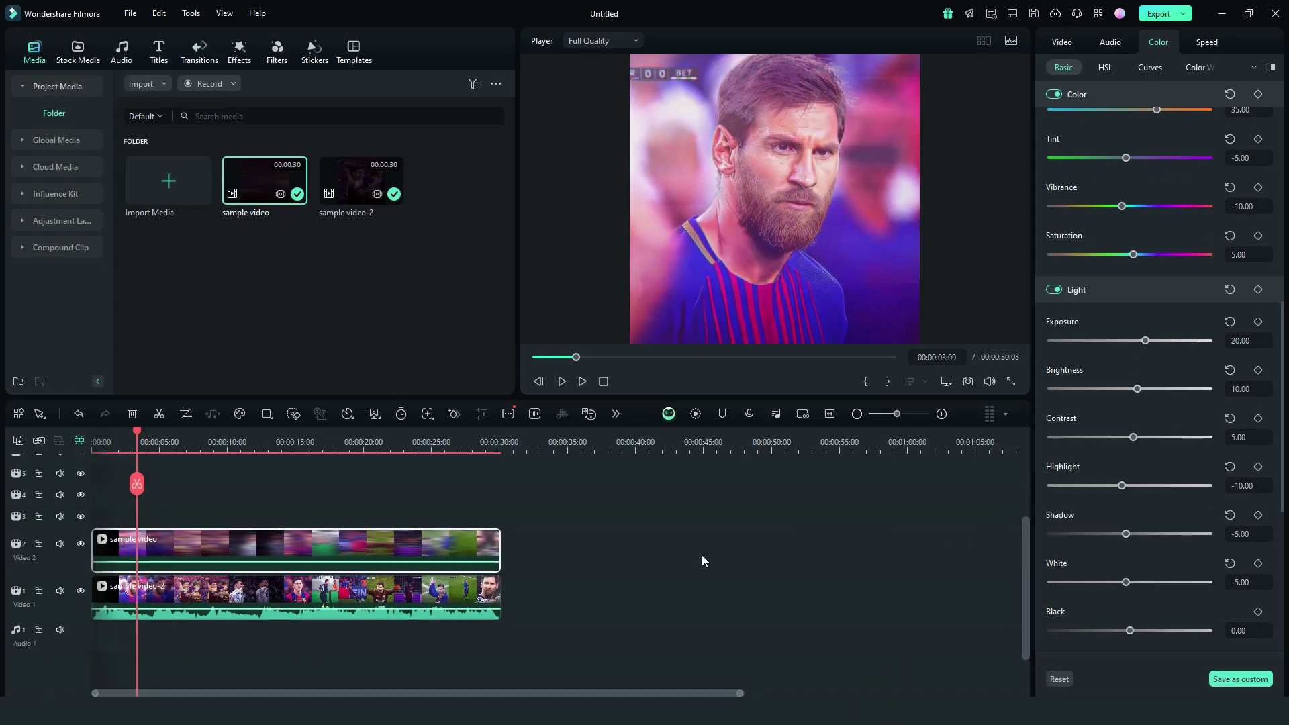
Copy the overlay sample video clip and paste the duplicate onto track 3 at the timeline start.
click(288, 485)
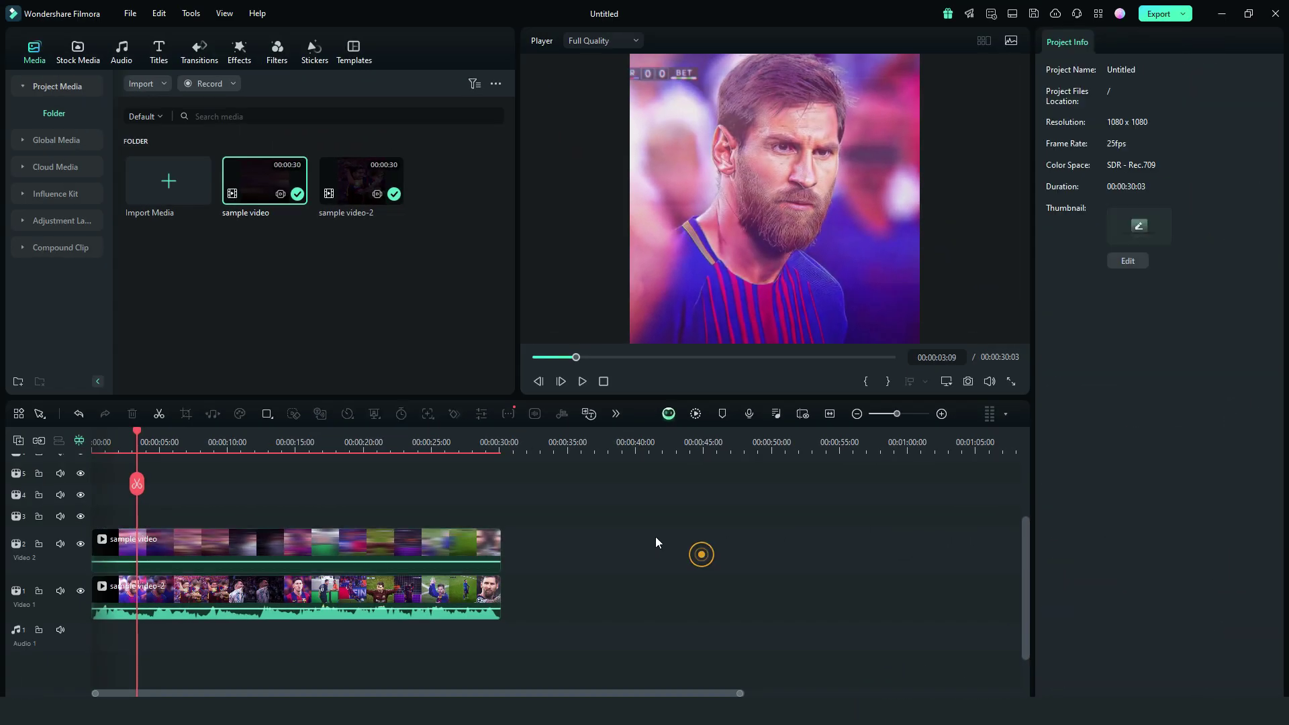
scroll(605, 544, up, 3)
click(429, 638)
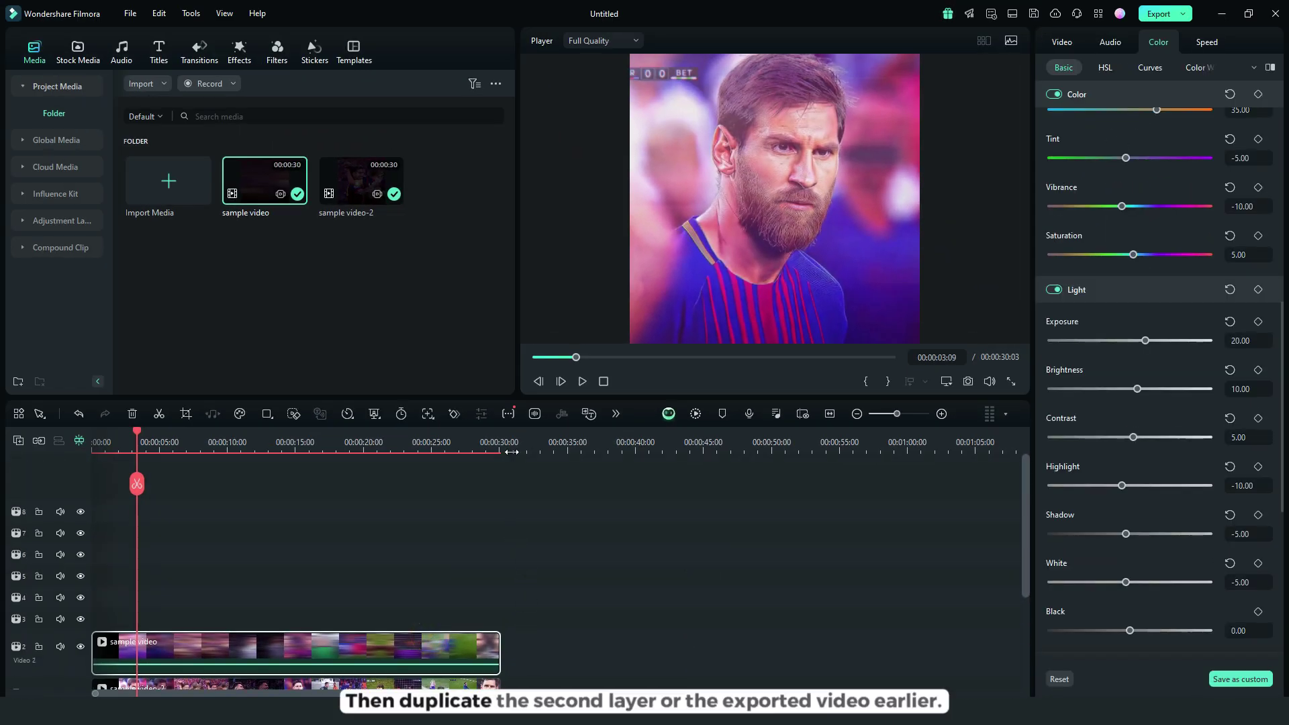
click(518, 461)
key(ctrl+c)
key(ctrl+v)
drag(562, 651, 58, 580)
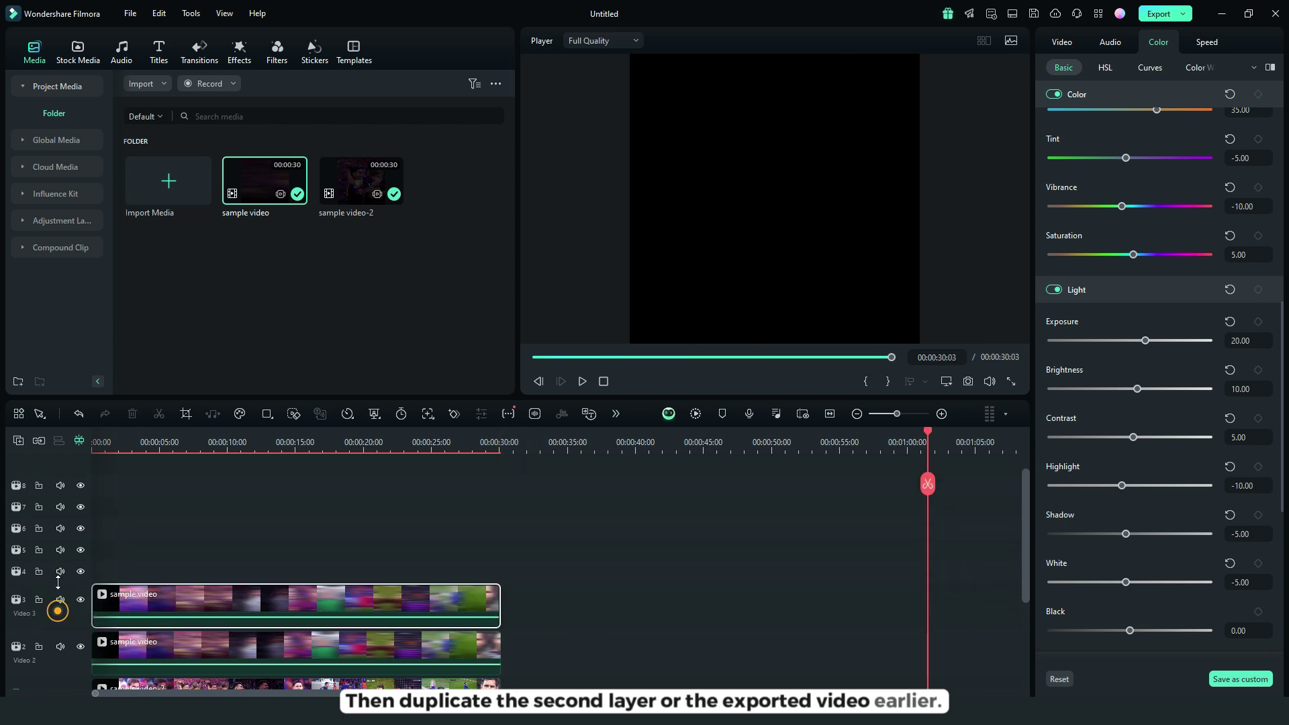
click(256, 441)
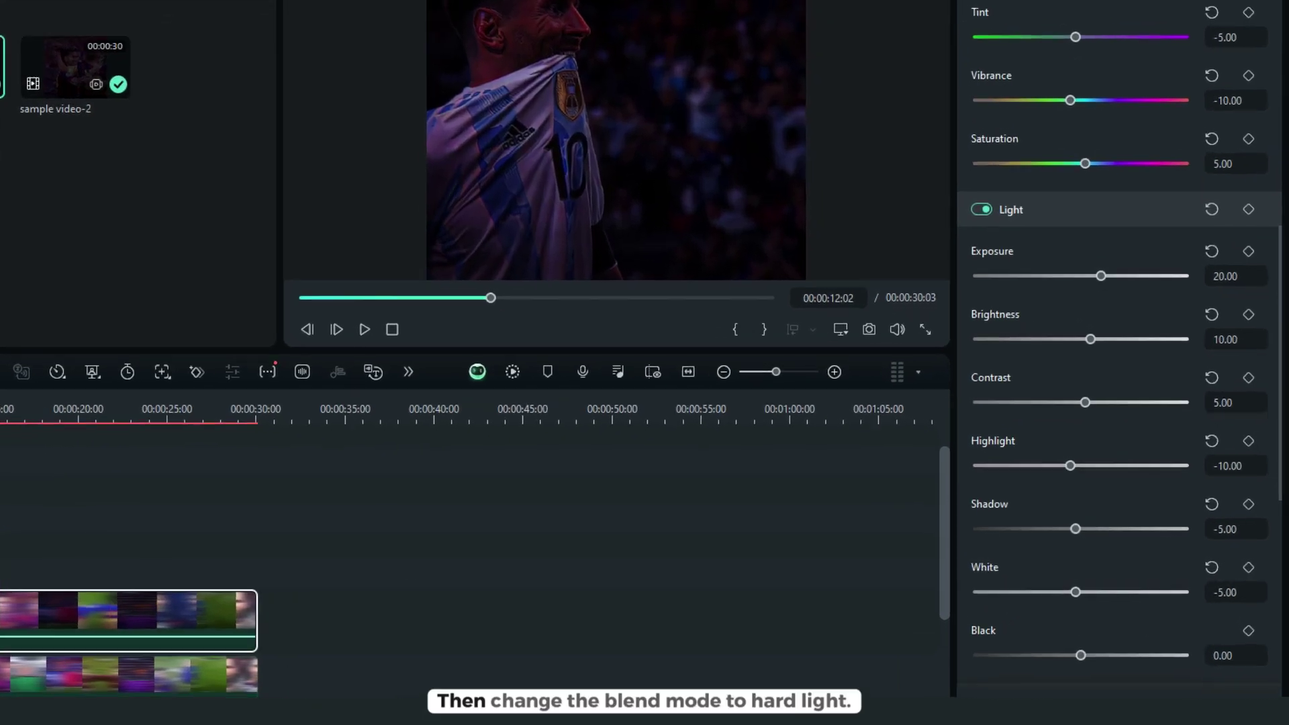
Set the track 3 duplicate to Hard Light at 20 opacity and play the final composite.
click(1062, 41)
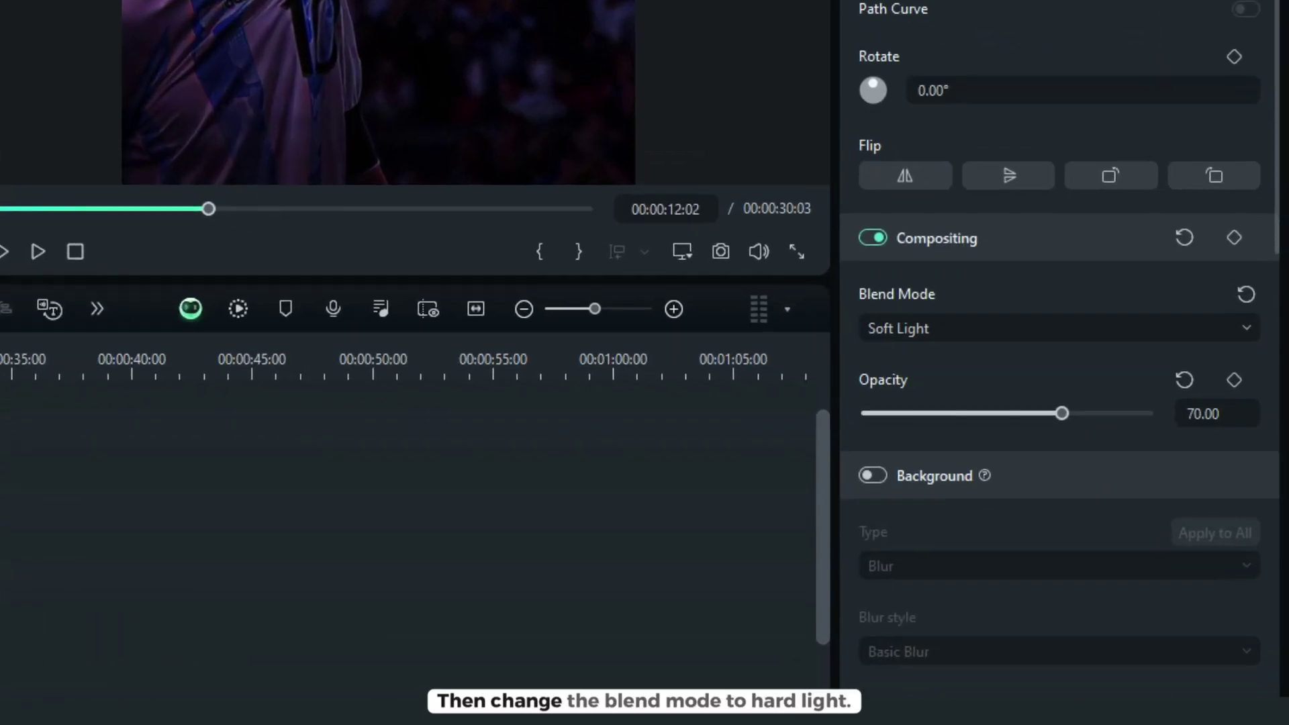
click(1030, 332)
click(1062, 608)
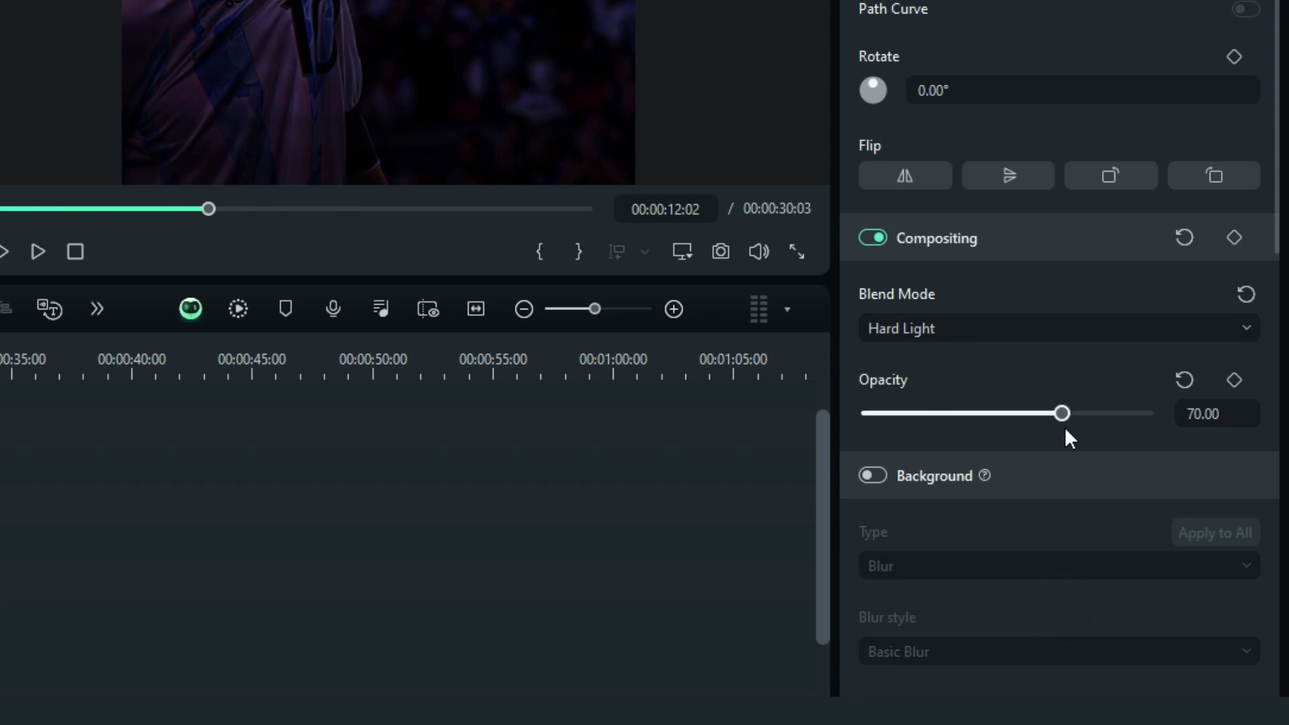
drag(1026, 407, 929, 415)
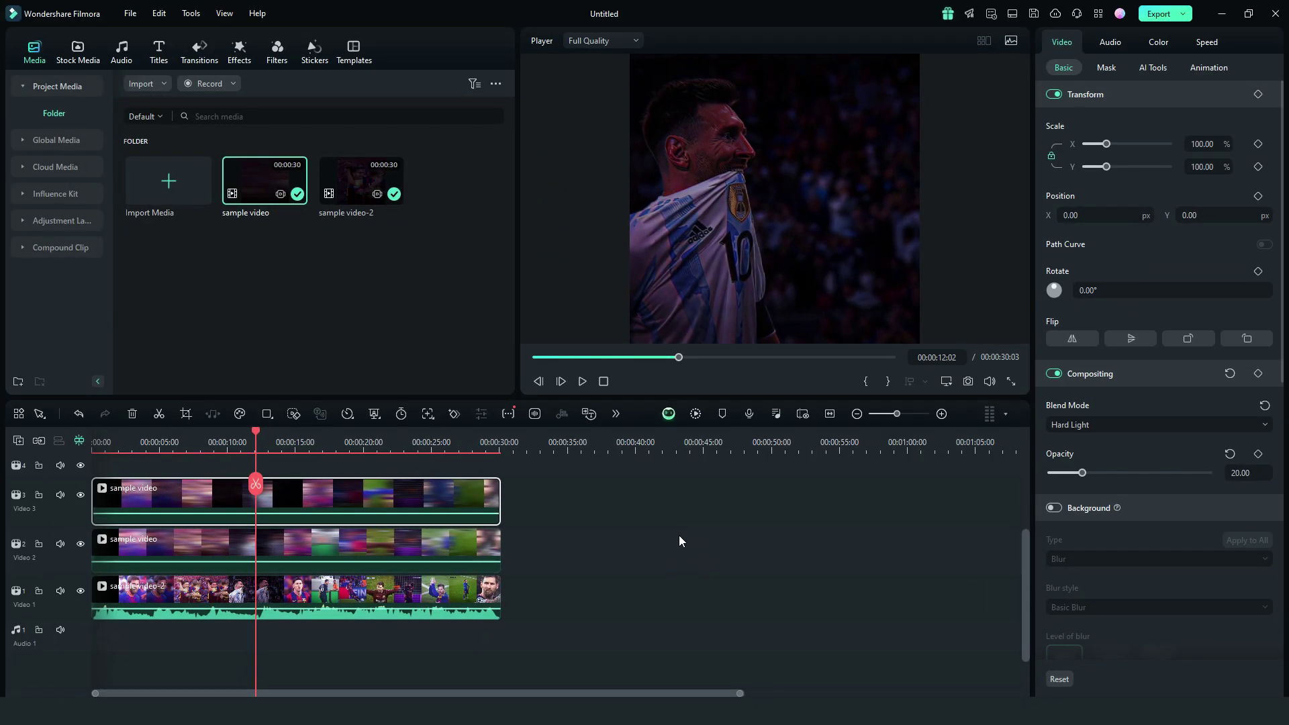
key(space)
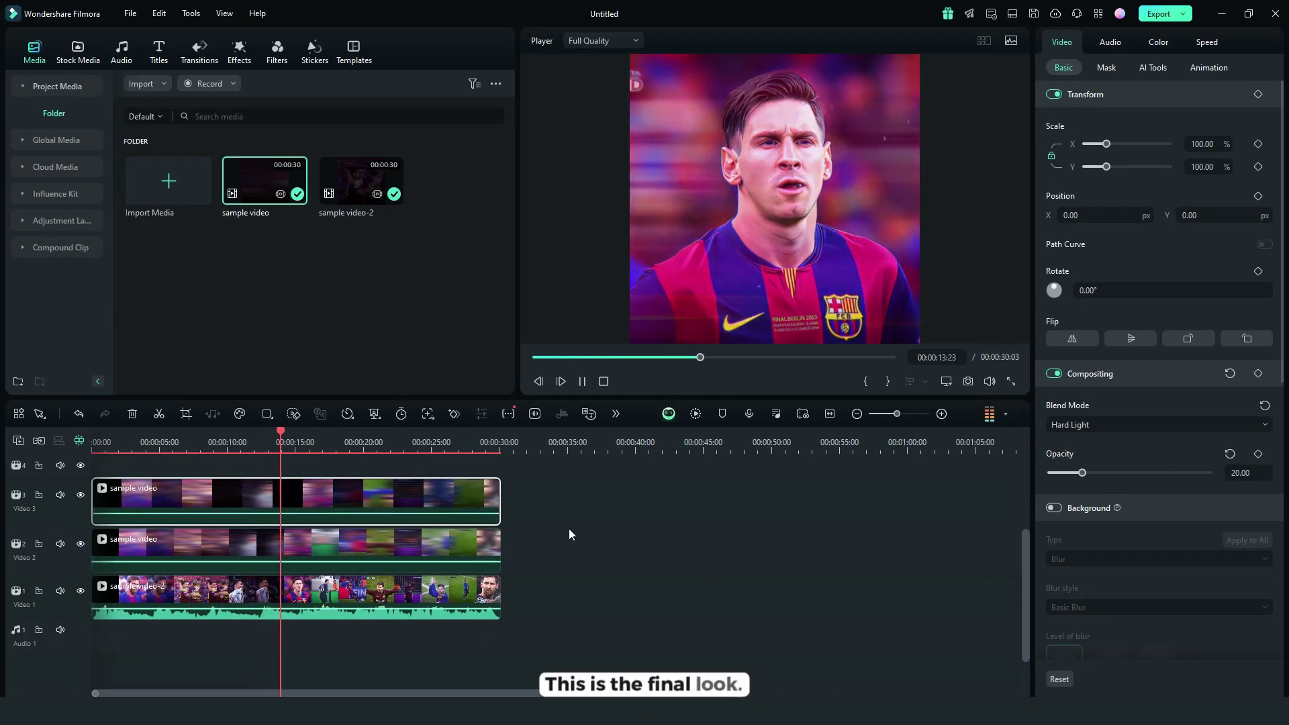